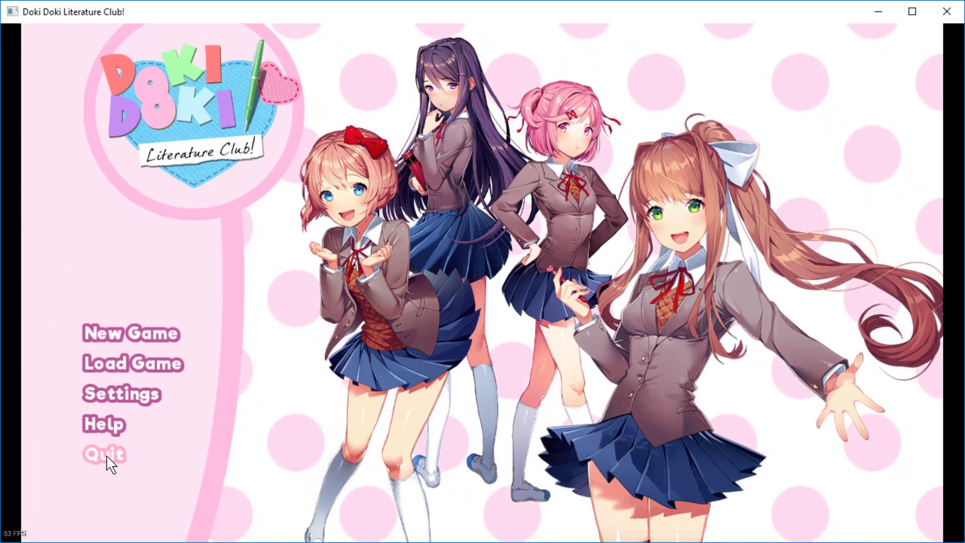
Quit the game and browse Doki Doki Literature Club's local files from its Steam Properties.
left_click(105, 455)
right_click(132, 93)
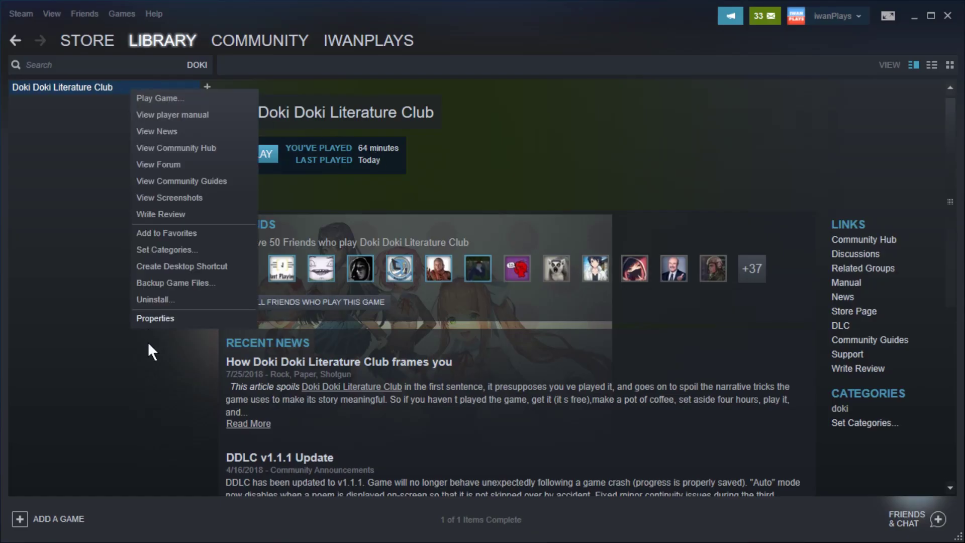
left_click(151, 317)
left_click(461, 81)
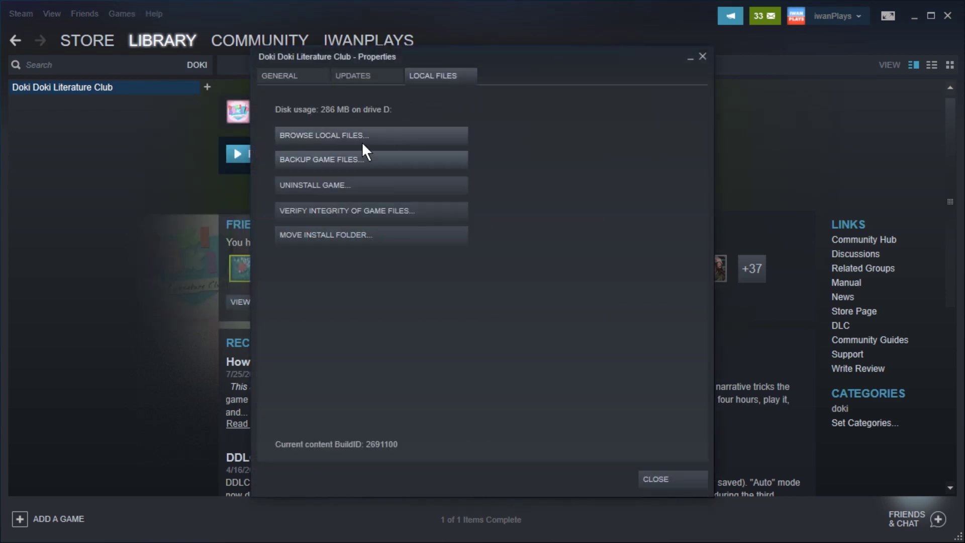
left_click(341, 136)
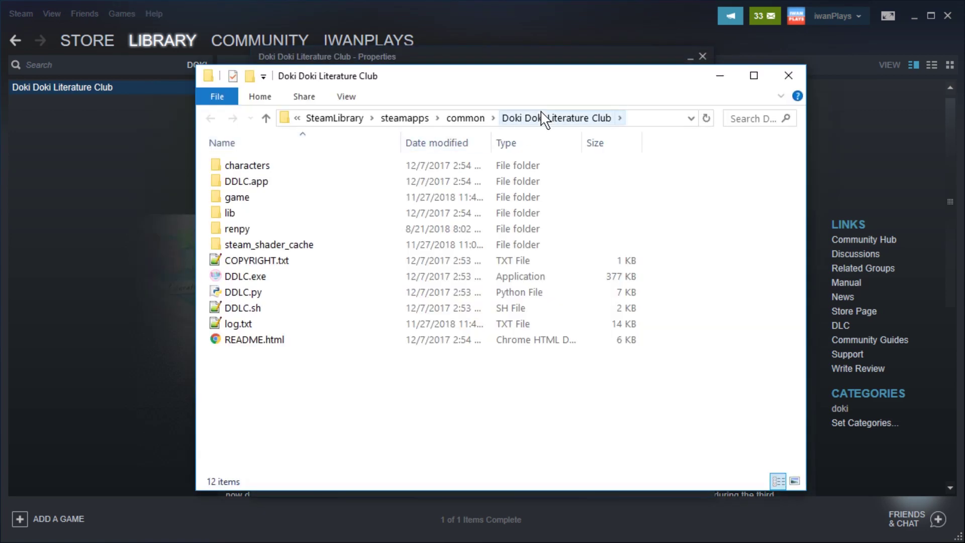
Open the game folder and inspect the audio, images and scripts .rpa archives by selecting them.
double_click(253, 202)
left_click(568, 225)
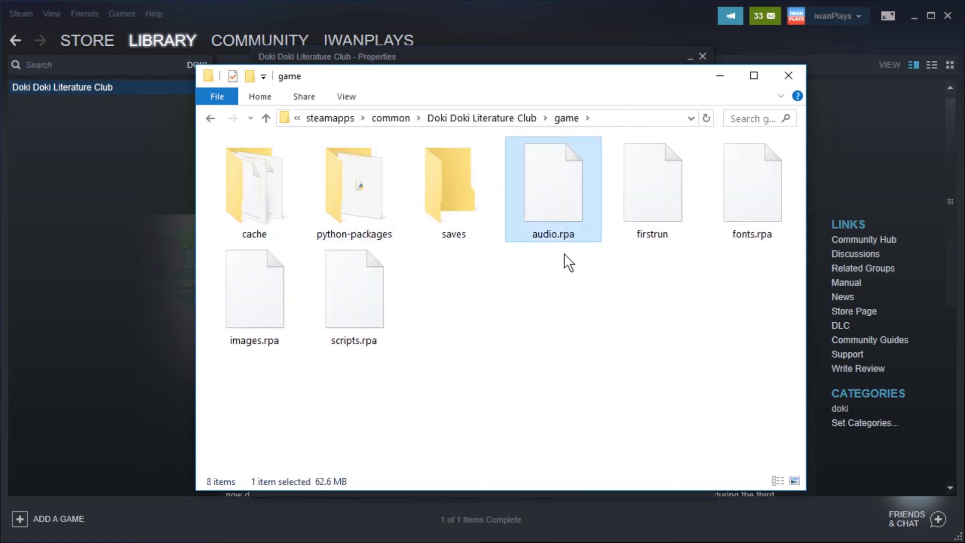
left_click(364, 297, "shift")
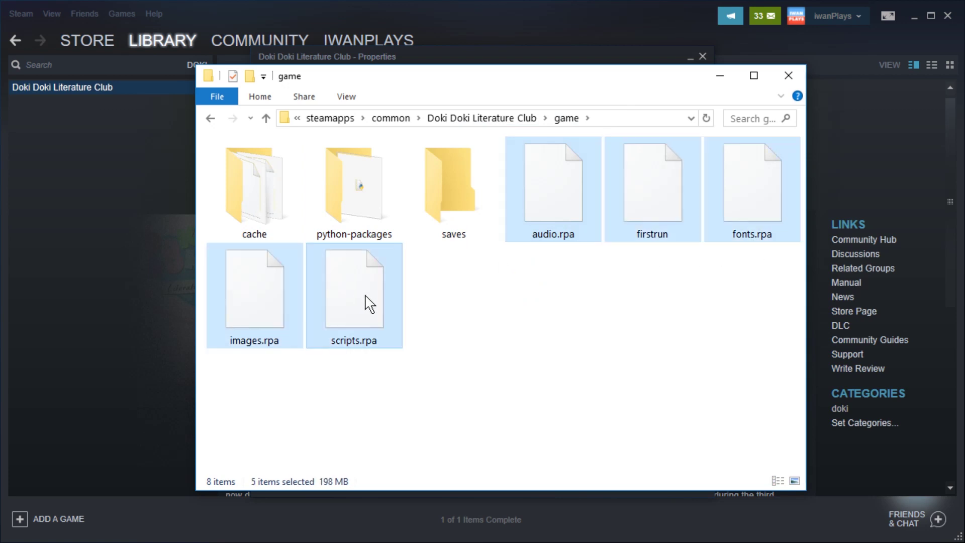
left_click(586, 303)
left_click(558, 214)
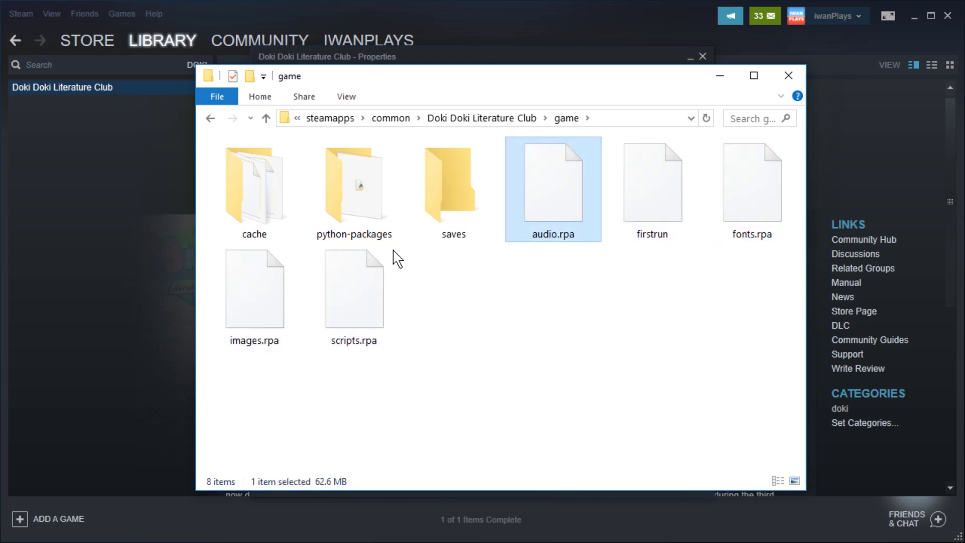
left_click(281, 287, "ctrl")
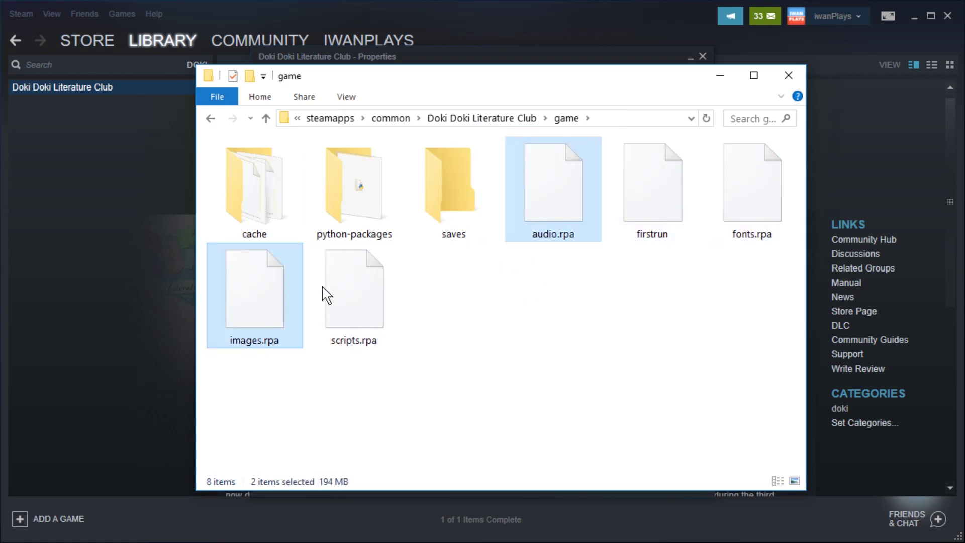
left_click(568, 306)
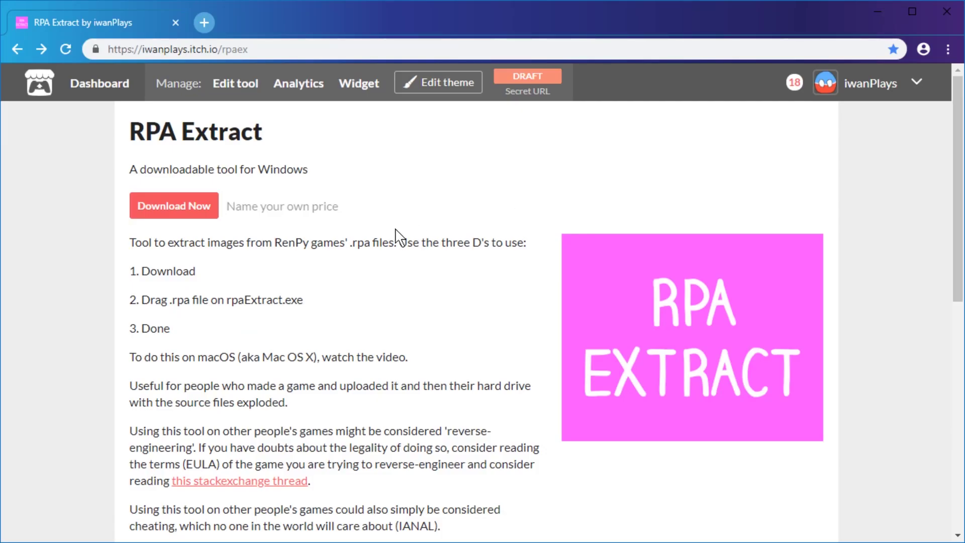
Download rpaExtract.exe via Download Now on the RPA Extract itch.io page.
left_click(177, 49)
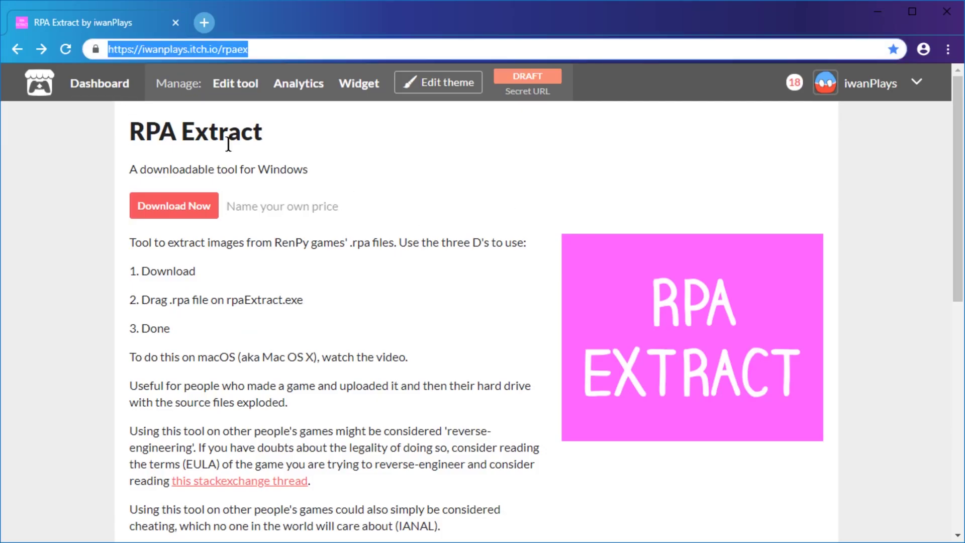
left_click(405, 183)
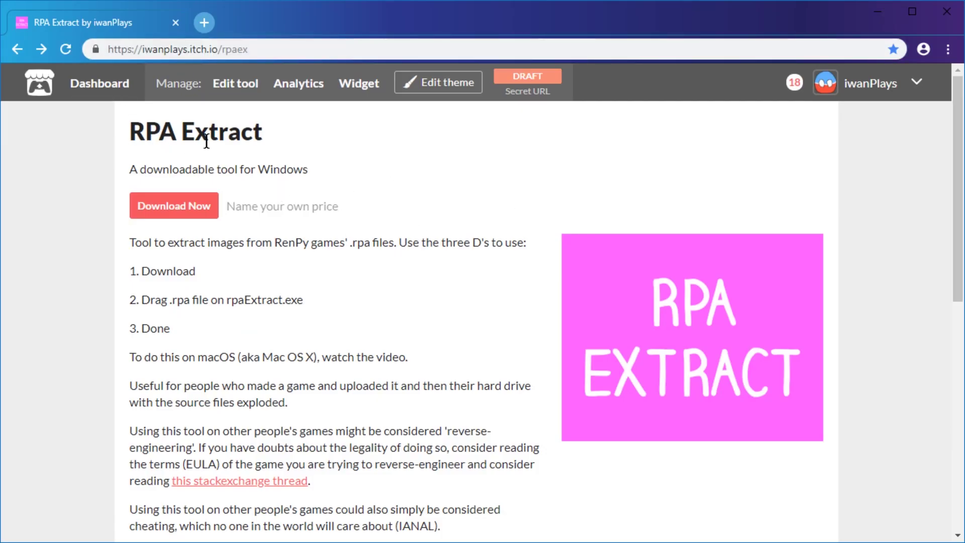
scroll(227, 142, "down", 15)
left_click(170, 220)
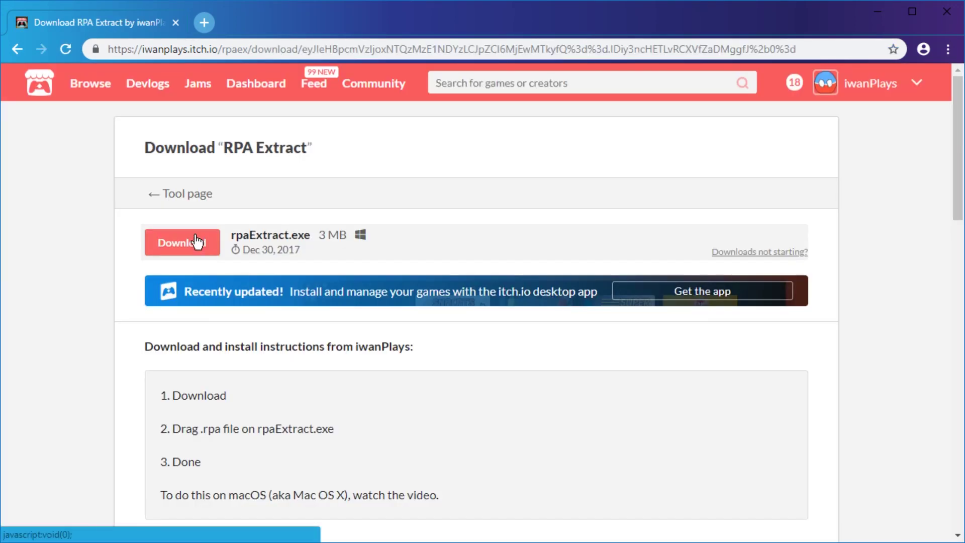
left_click(196, 243)
Move rpaExtract.exe into the game folder and drop images.rpa onto it.
left_click_drag(300, 5, 807, 20)
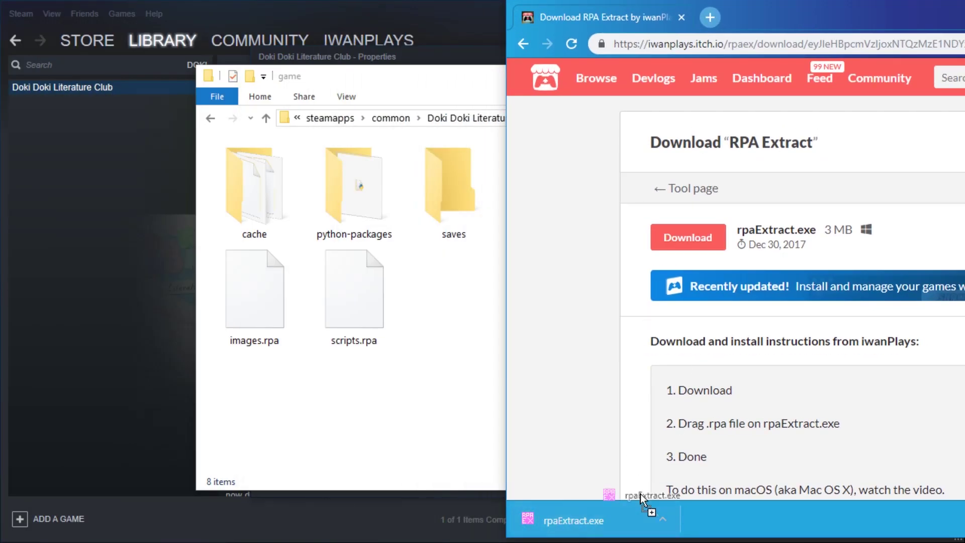
left_click_drag(438, 415, 424, 409)
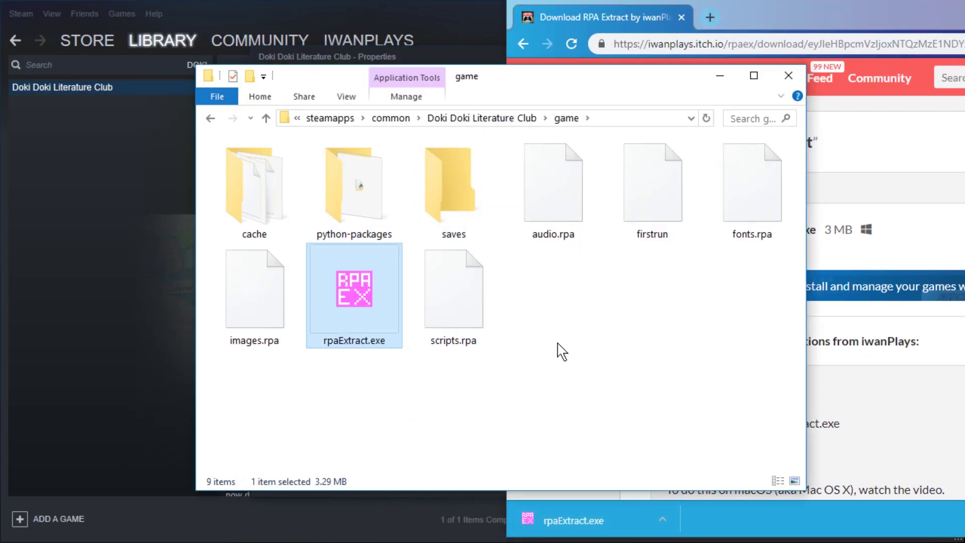
left_click_drag(243, 315, 367, 278)
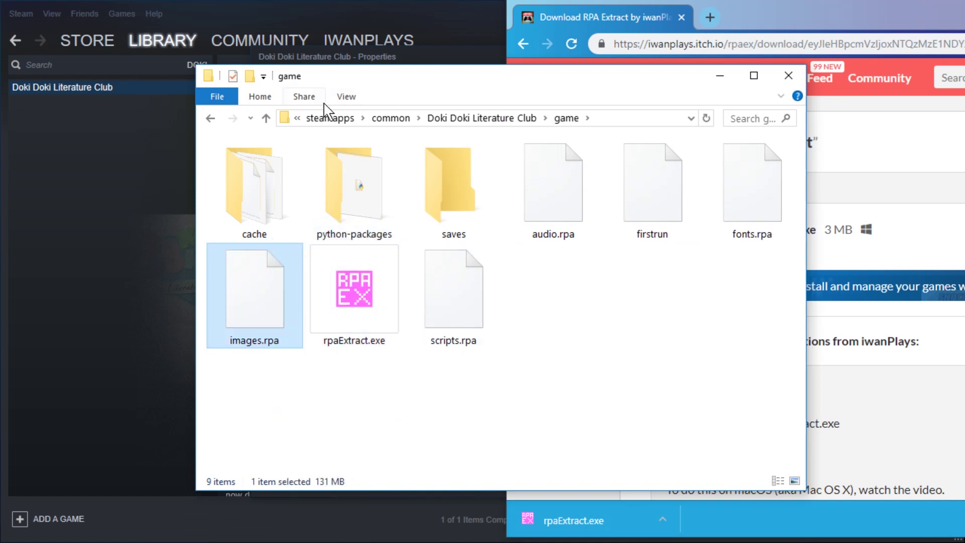
Toggle file name extensions off and back on, then extract images.rpa, allowing the unsigned extractor.
left_click(337, 99)
left_click(597, 136)
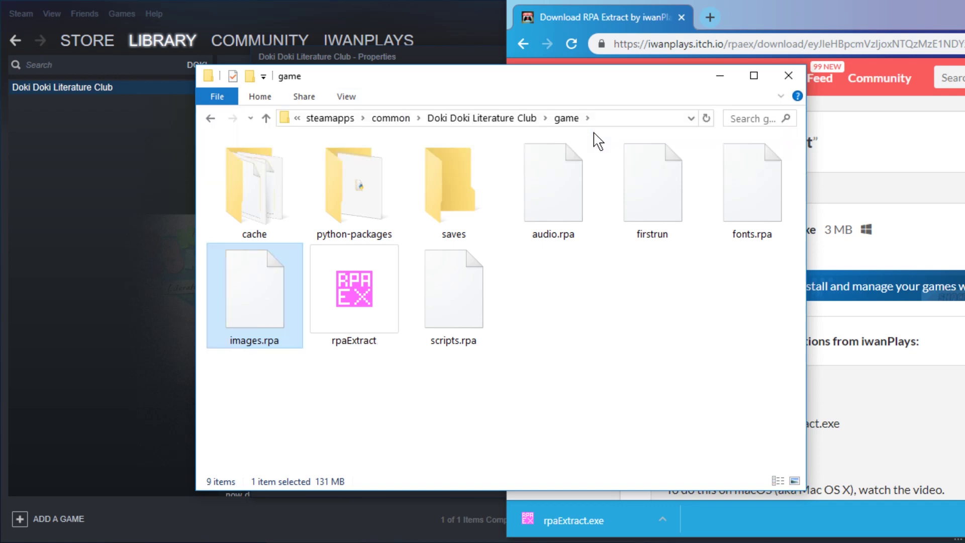
left_click(333, 99)
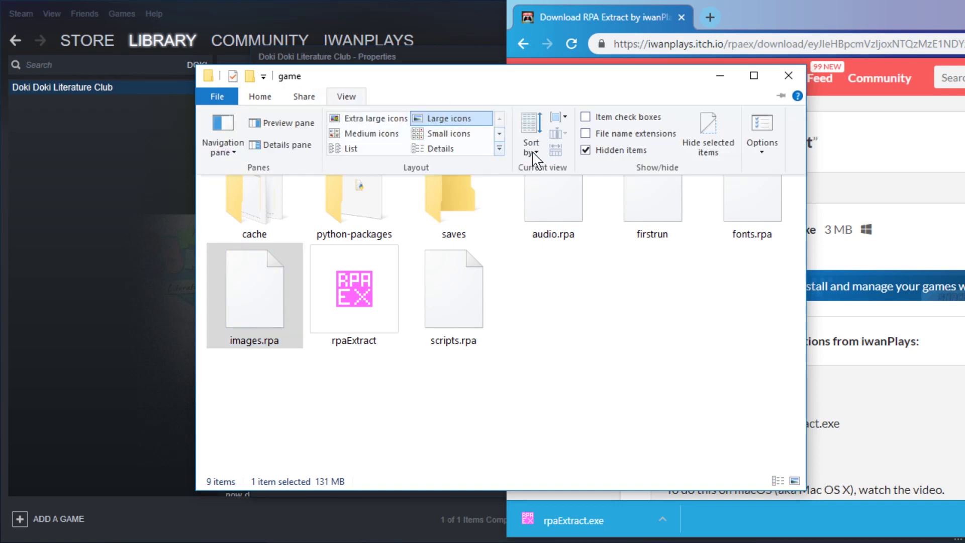
left_click(608, 135)
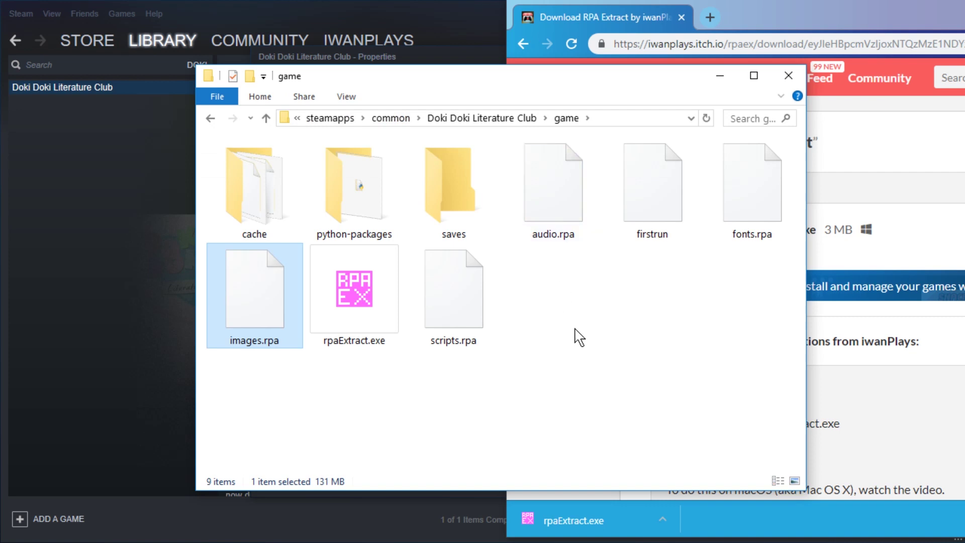
left_click_drag(274, 291, 358, 310)
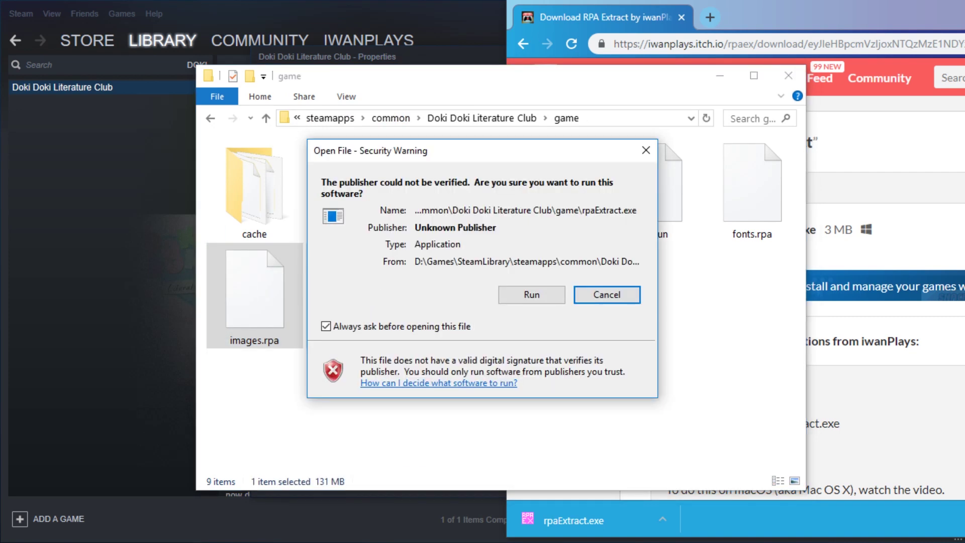
left_click(541, 296)
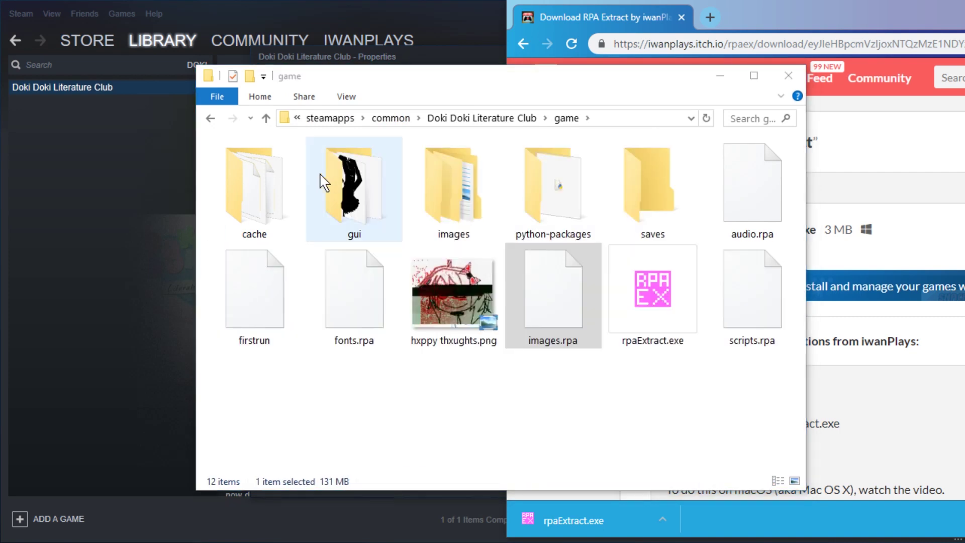
Browse the extracted images and monika sprite folders, then return to the game folder.
double_click(437, 218)
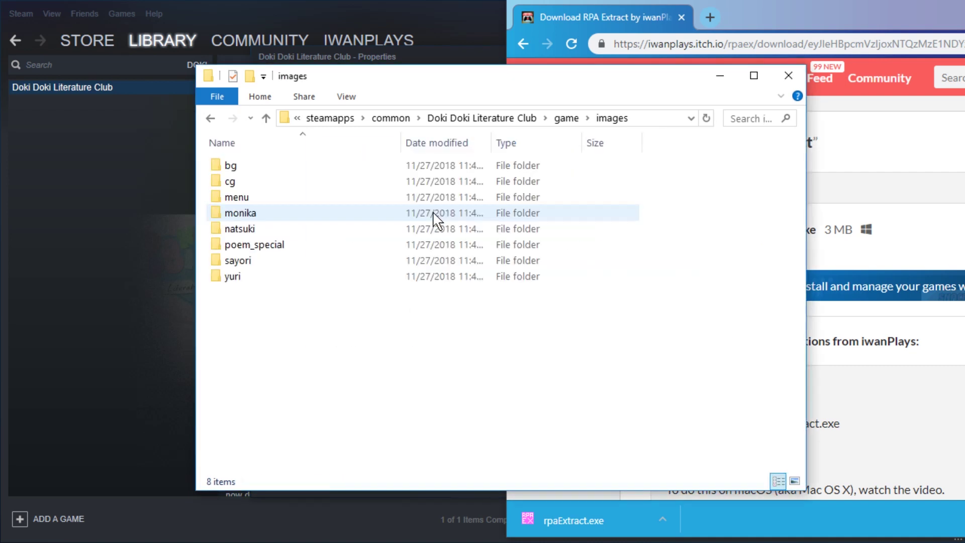
double_click(371, 220)
key("alt+Left")
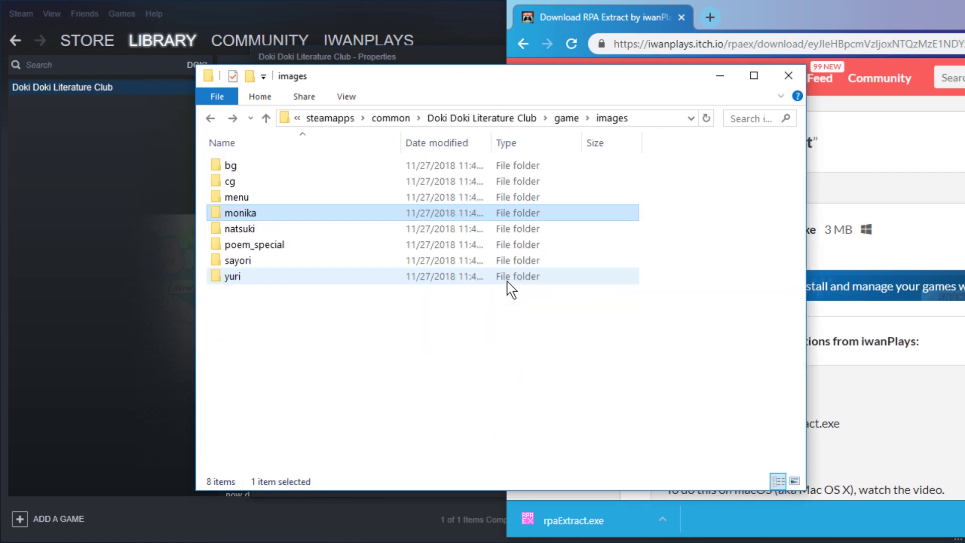
key("alt+Left")
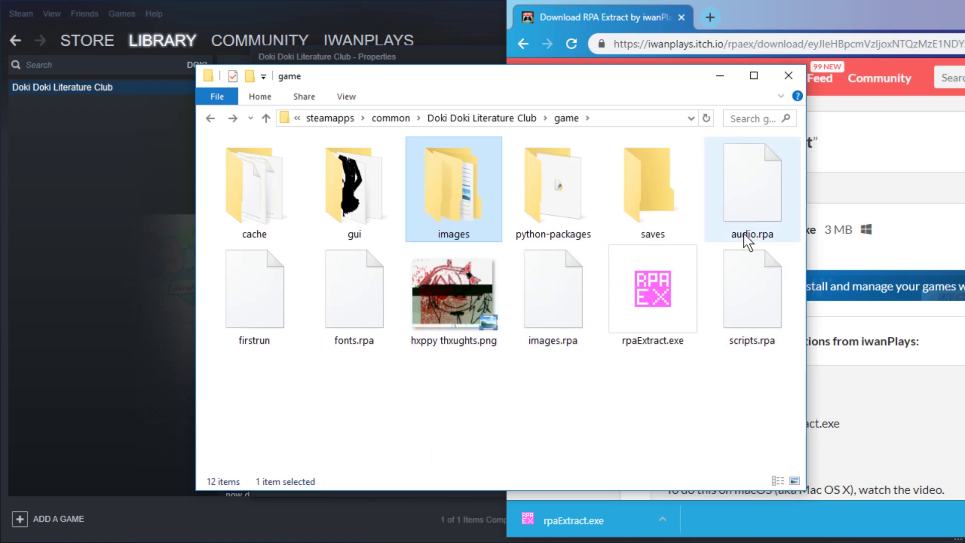
Extract audio.rpa with rpaExtract.exe and open the new bgm folder.
left_click_drag(752, 236, 638, 288)
left_click(607, 294)
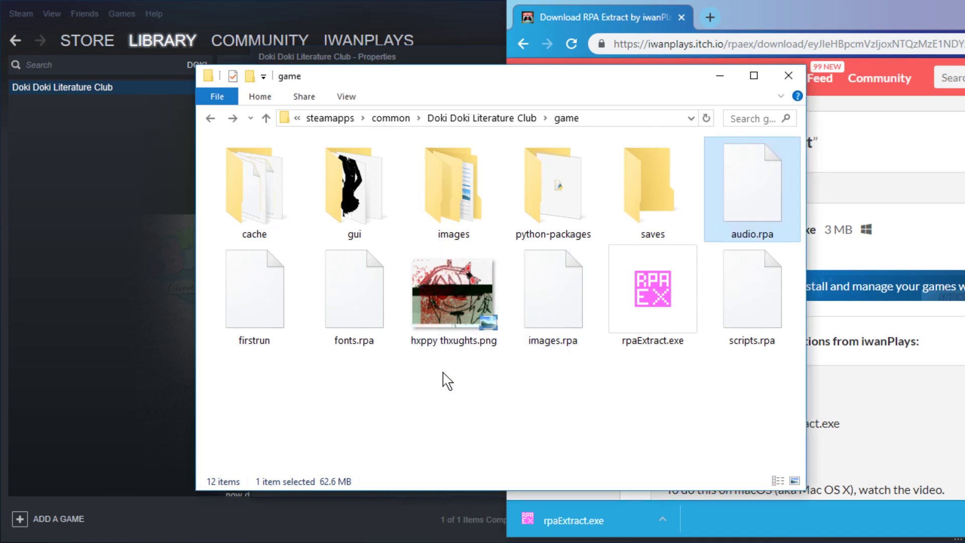
double_click(276, 218)
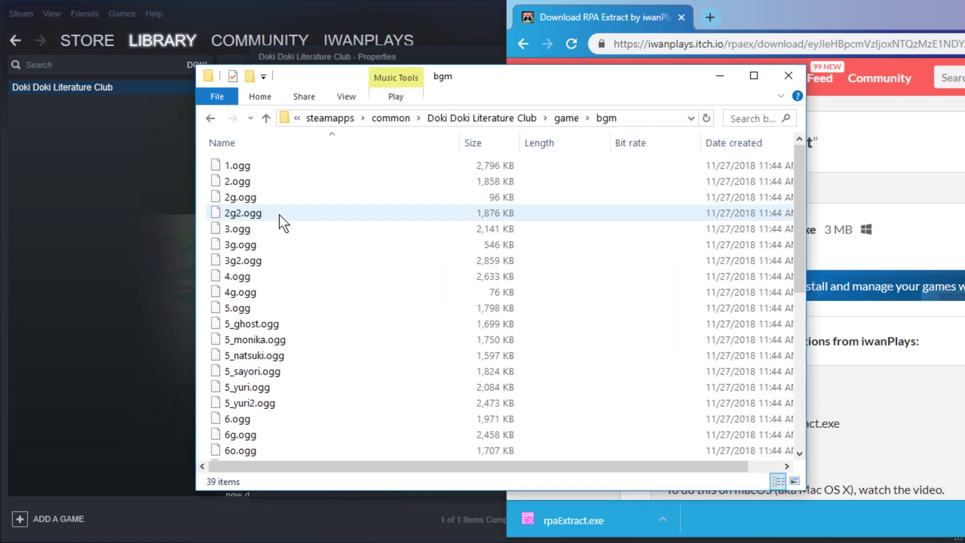
Preview the 1.ogg track, then reopen it and switch to Audacity.
double_click(336, 165)
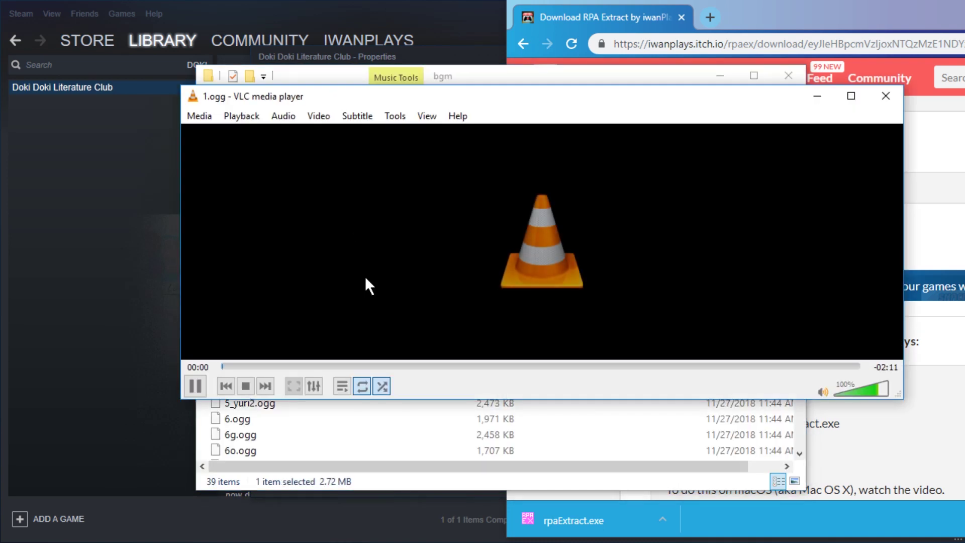
left_click_drag(288, 364, 218, 366)
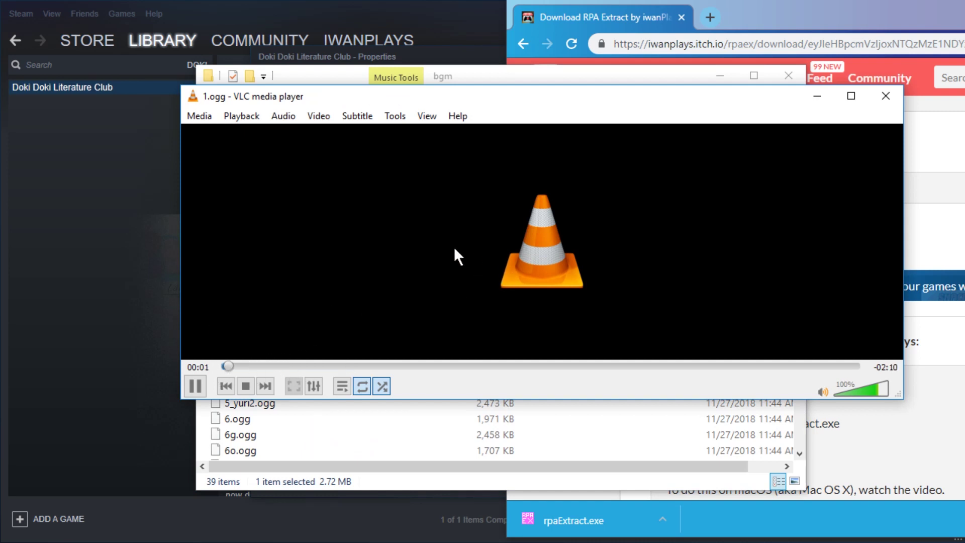
key("alt+F4")
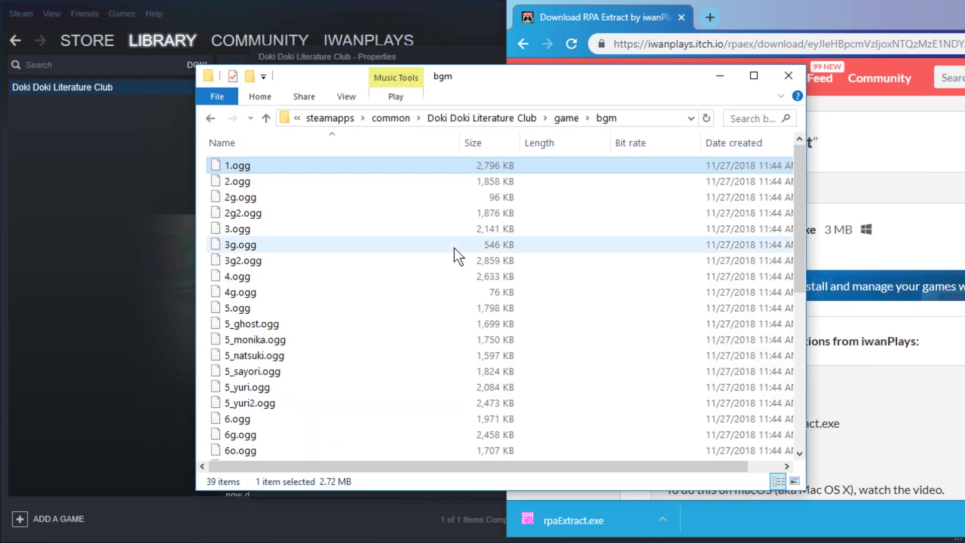
double_click(241, 170)
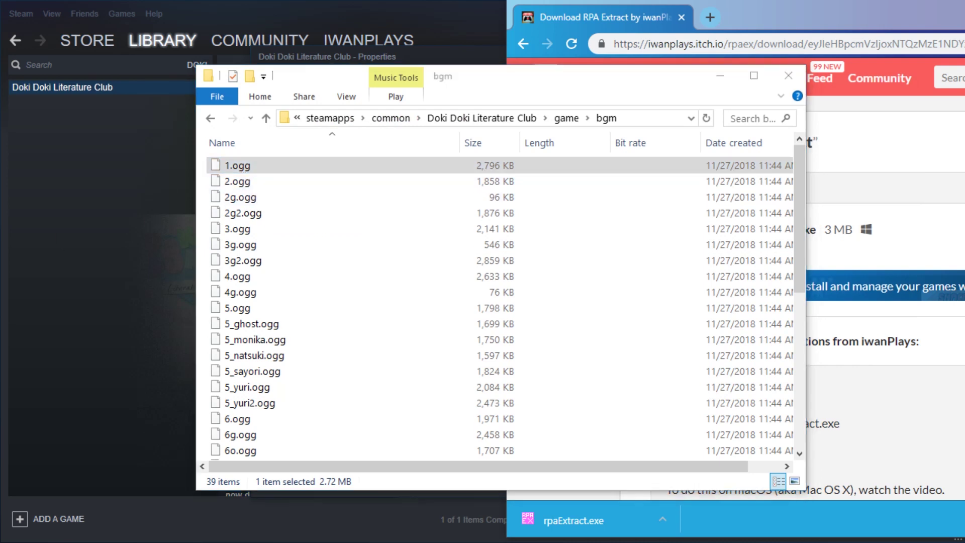
left_click(380, 80)
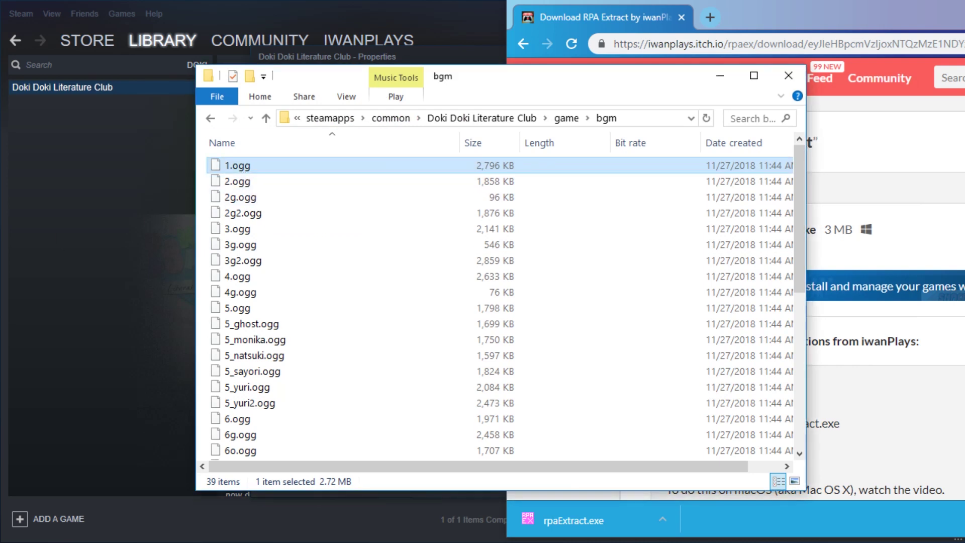
key("alt+Tab")
key("alt+Tab")
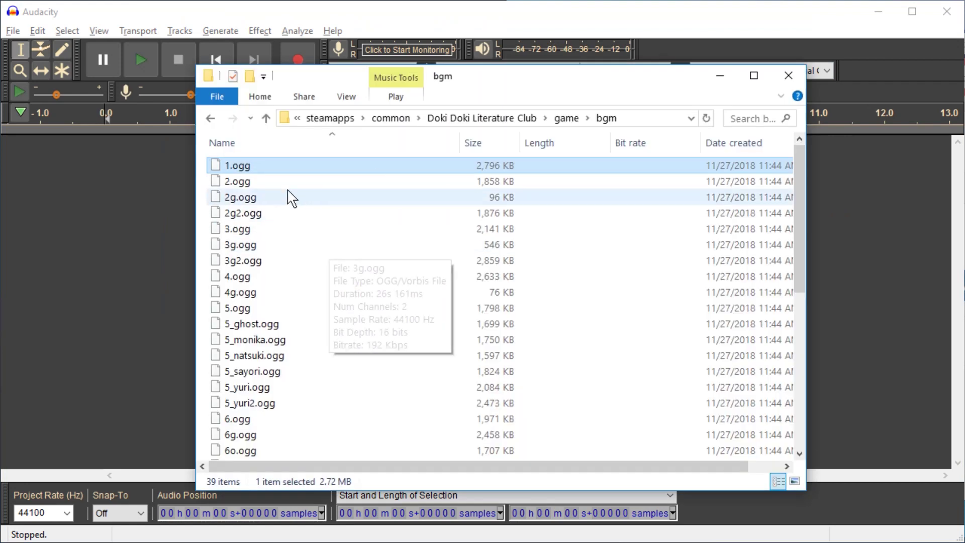
Load 1.ogg into Audacity and delete everything after the 22-second mark.
left_click_drag(241, 169, 132, 200)
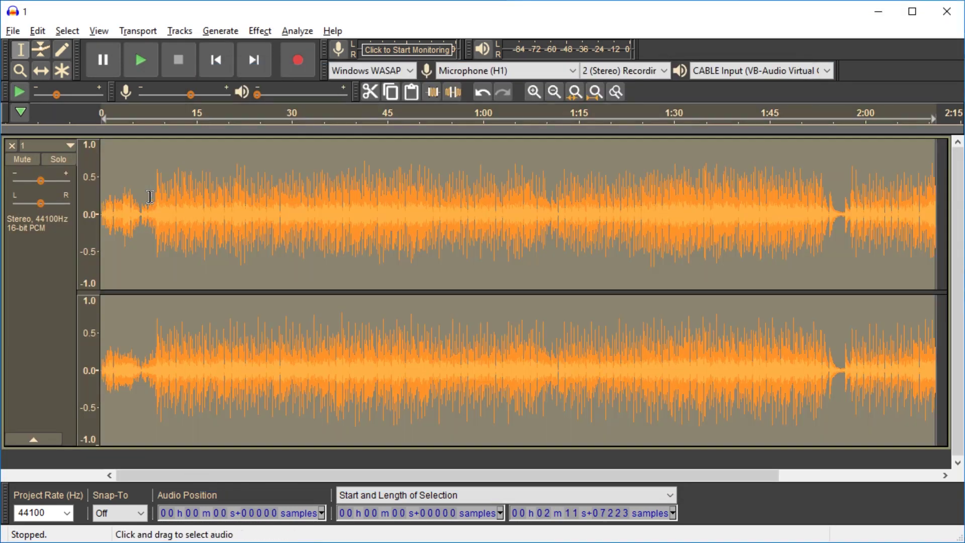
key("space")
left_click(179, 198)
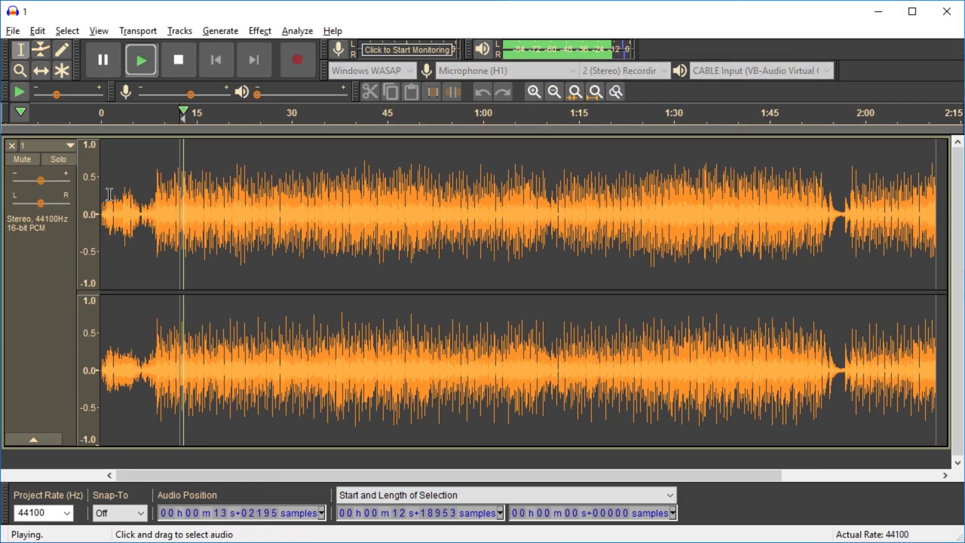
key("space")
key("ctrl+a")
left_click(241, 172)
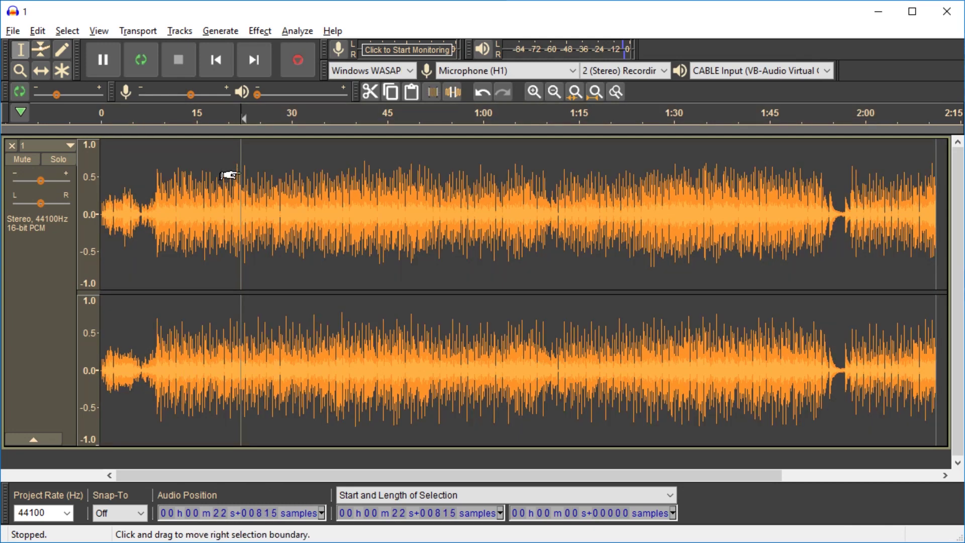
key("shift+End")
key("Delete")
key("ctrl+a")
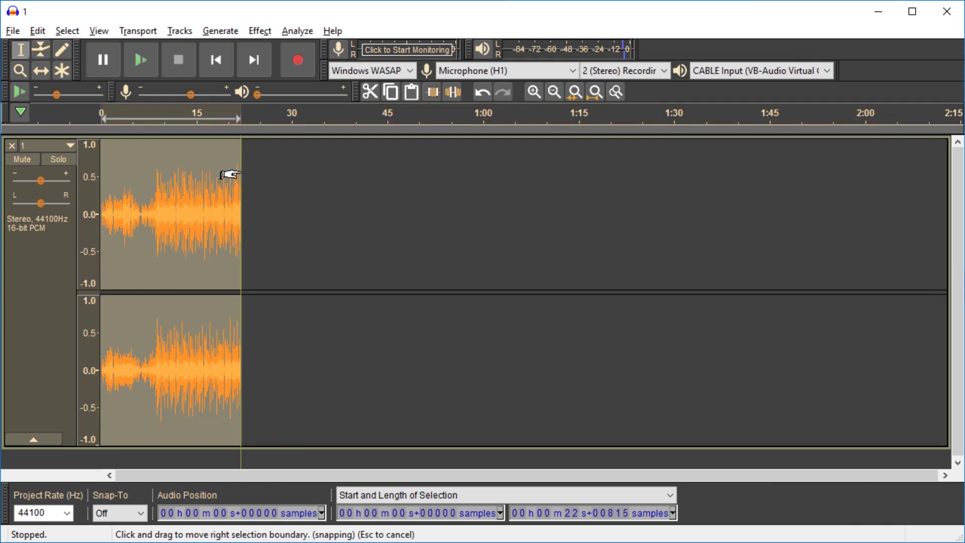
key("ctrl+f")
Try Reverb on the clip, undo it, and play the clip.
left_click(259, 30)
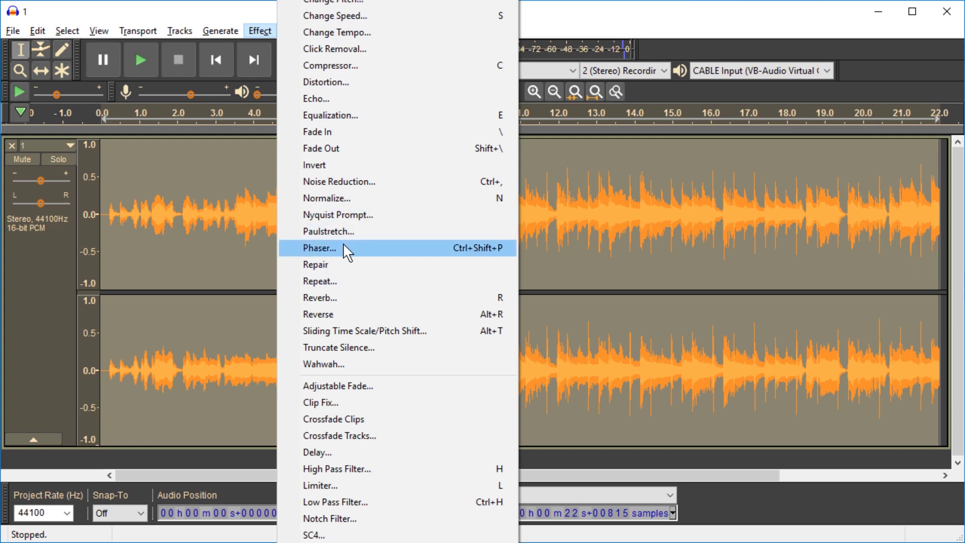
left_click(334, 298)
left_click(518, 408)
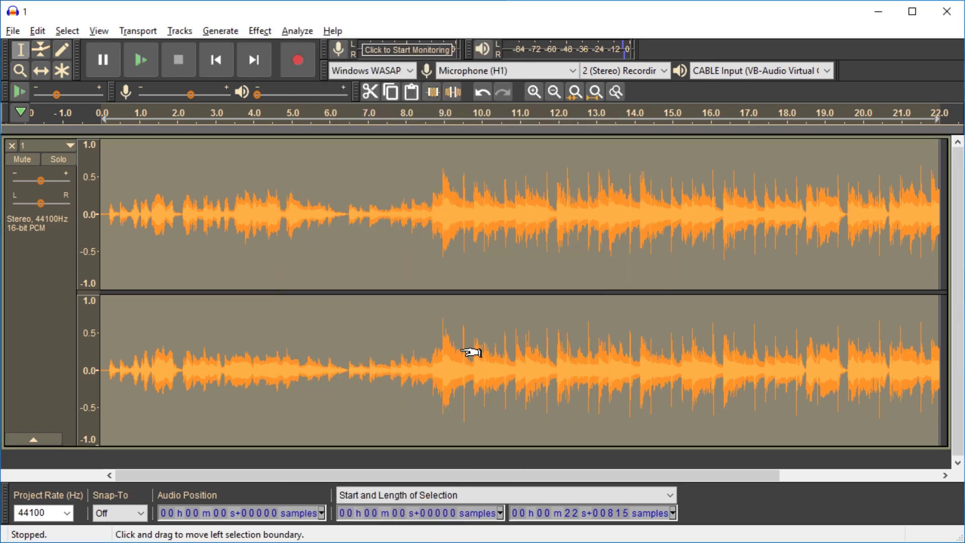
key("ctrl+z")
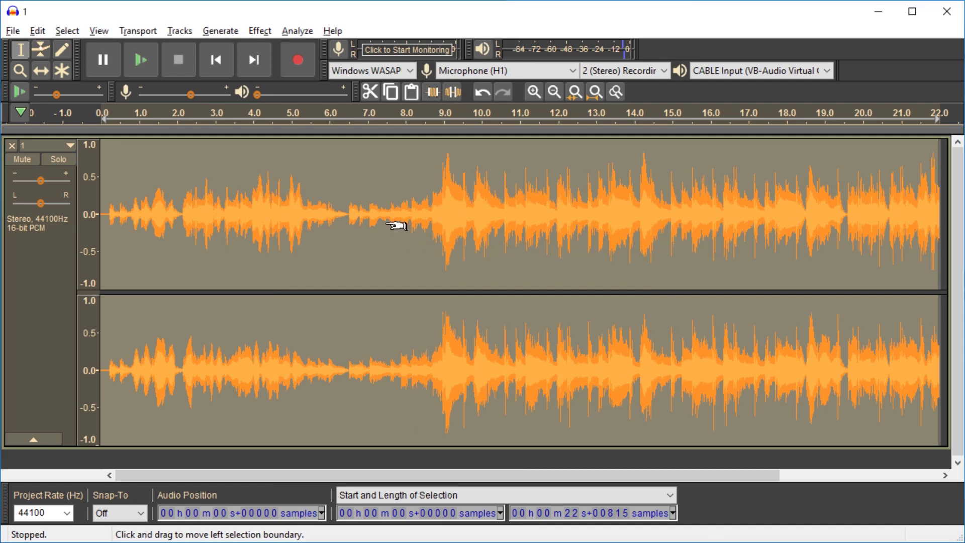
key("space")
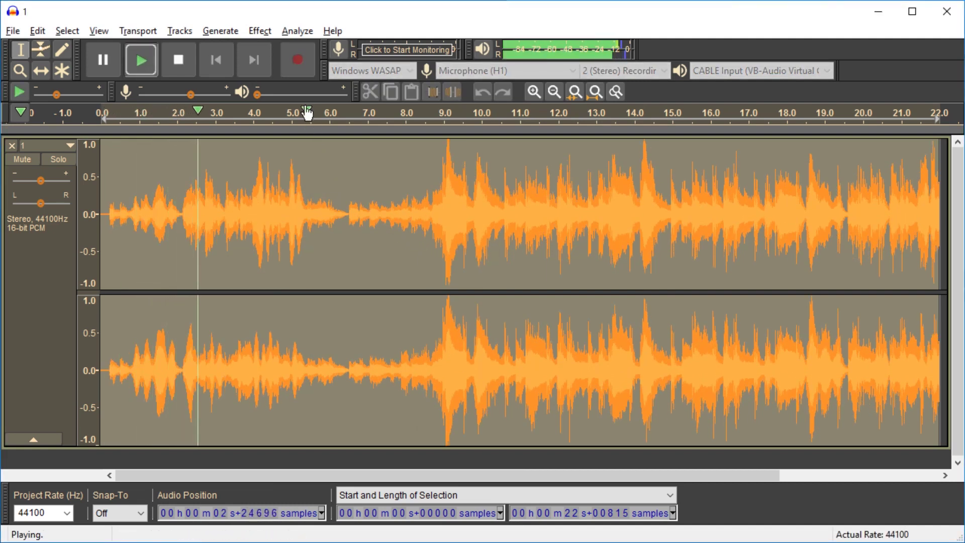
Apply the High Pass Filter and preview the filtered clip.
left_click(260, 31)
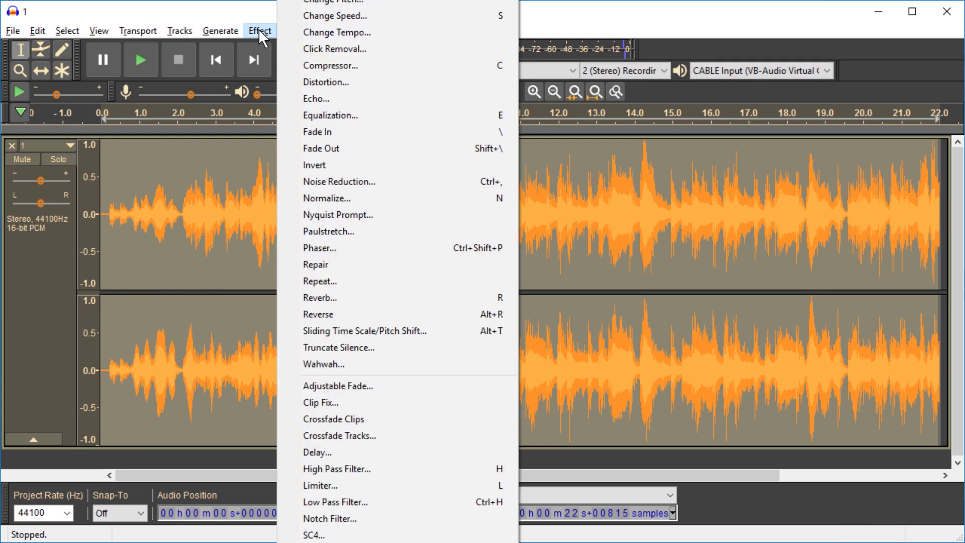
left_click(362, 468)
left_click(521, 316)
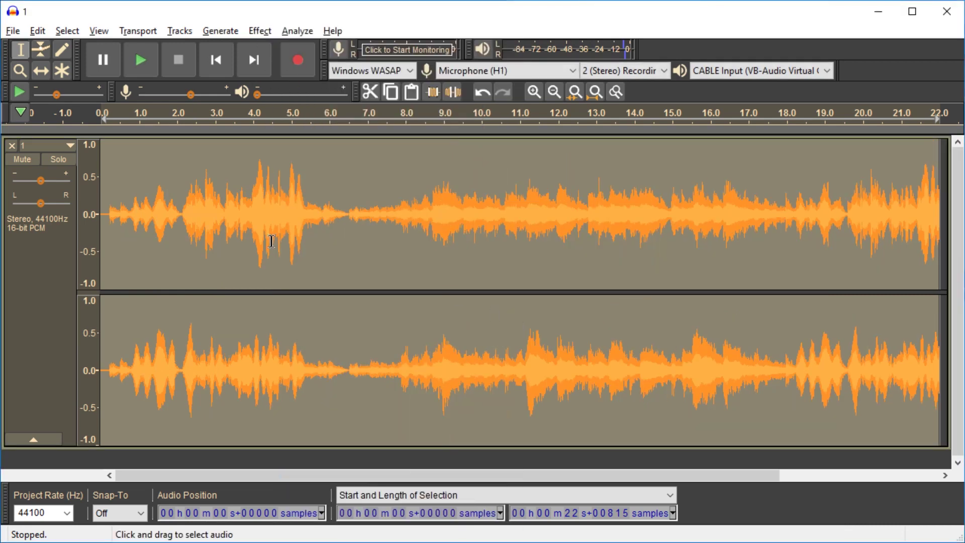
key("space")
left_click(265, 32)
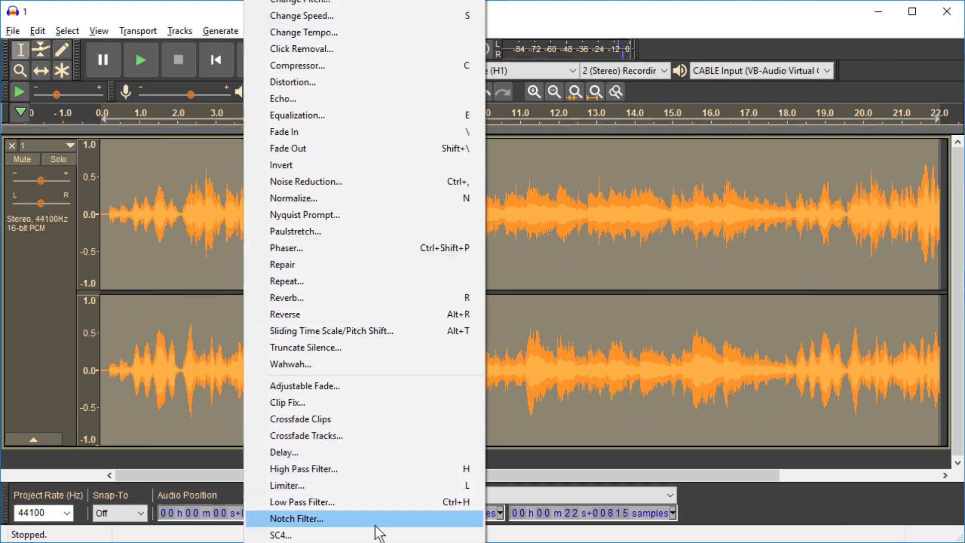
key("space")
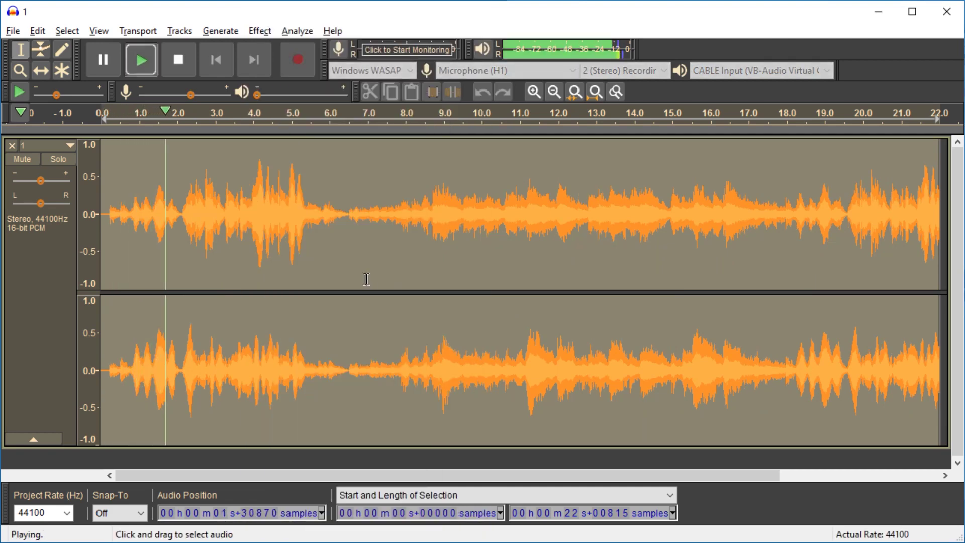
key("space")
left_click(252, 32)
key("space")
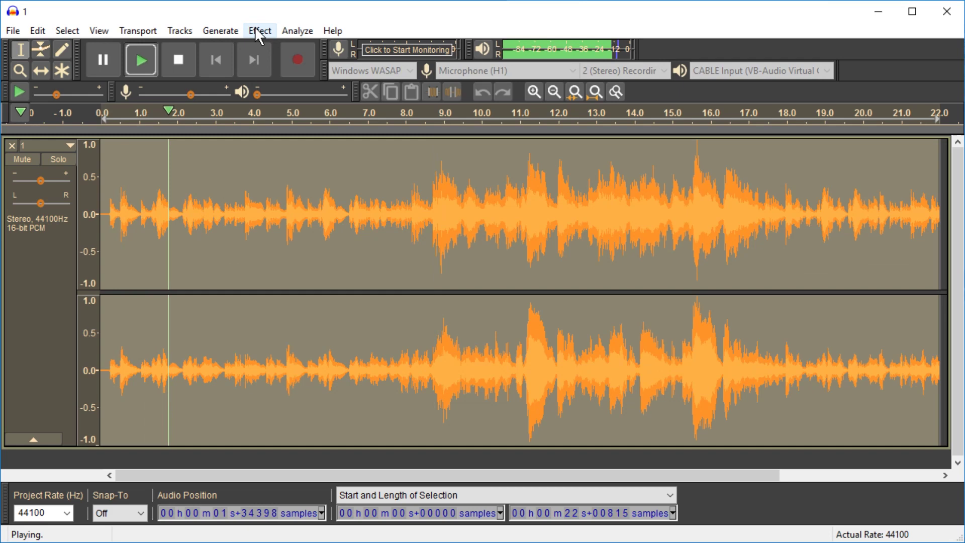
key("space")
Apply Wahwah and Paulstretch to stretch the clip to about 42 seconds, then play it.
left_click(256, 31)
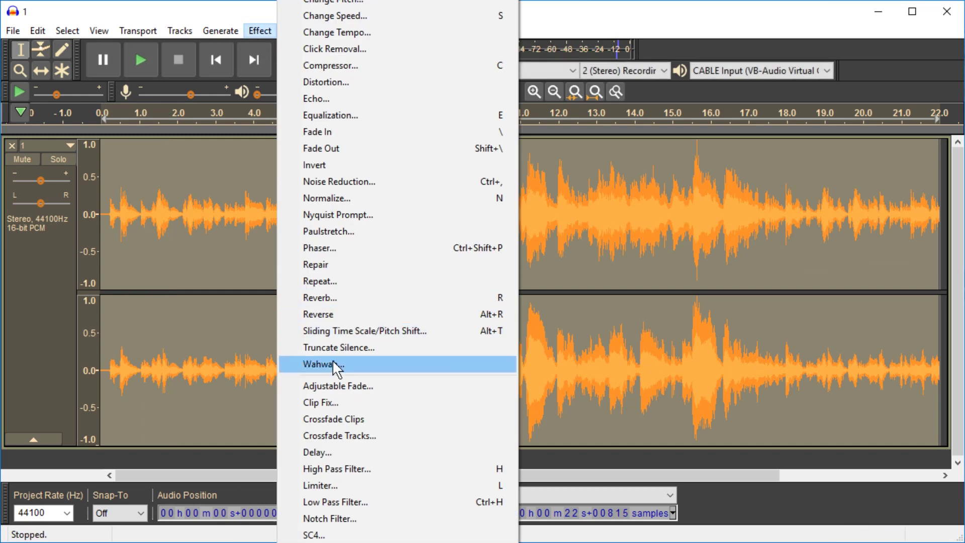
left_click(333, 363)
left_click(686, 359)
left_click(614, 359)
left_click(260, 30)
left_click(312, 232)
left_click(519, 319)
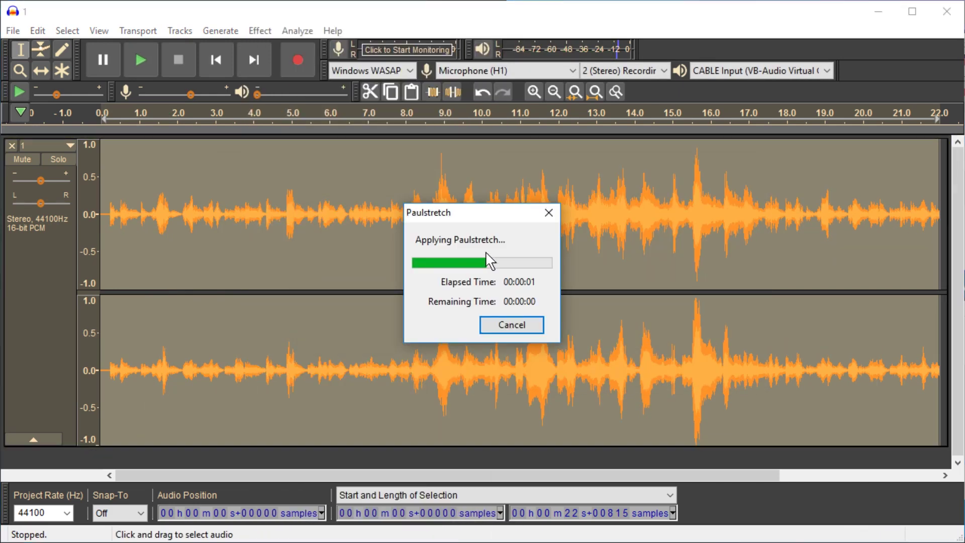
key("space")
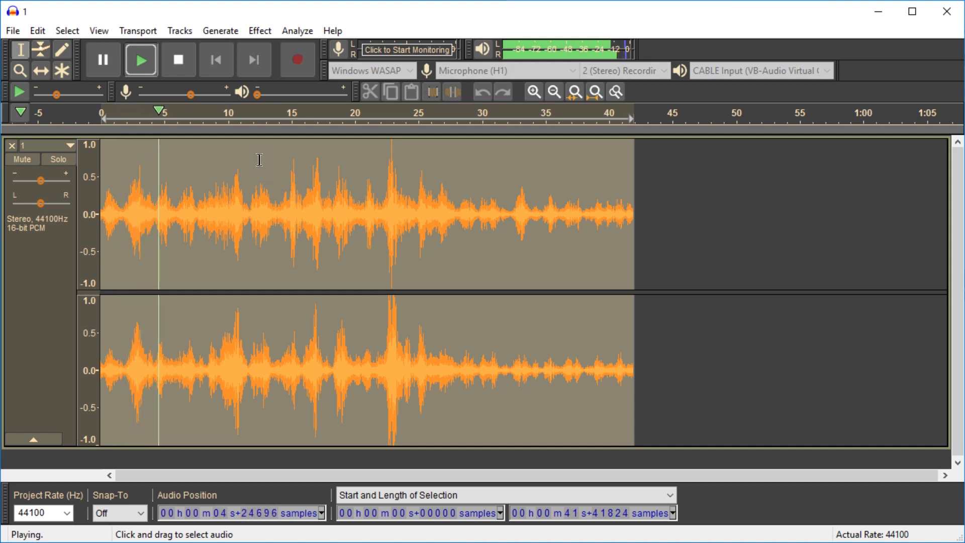
key("space")
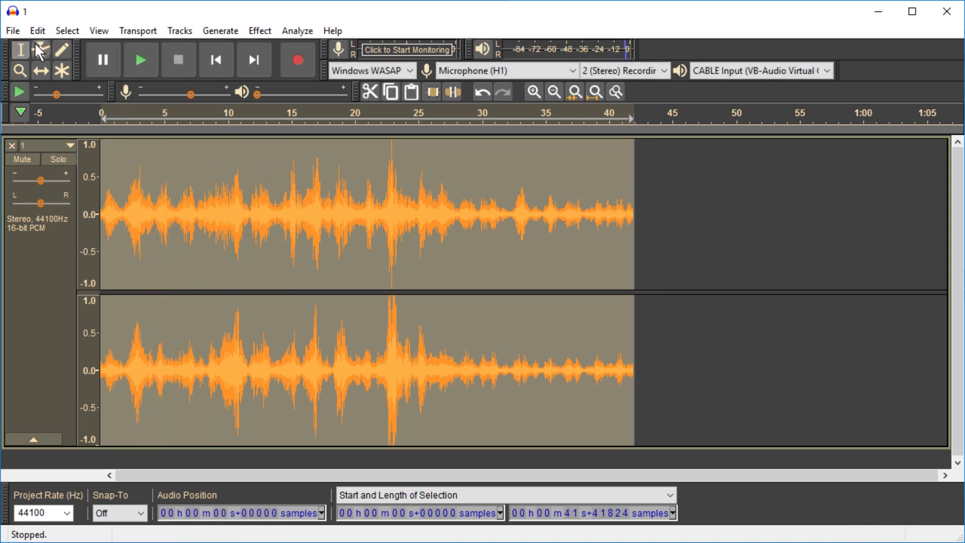
Export the stretched clip as OGG into the game's bgm folder, overwriting 1.ogg.
left_click(11, 32)
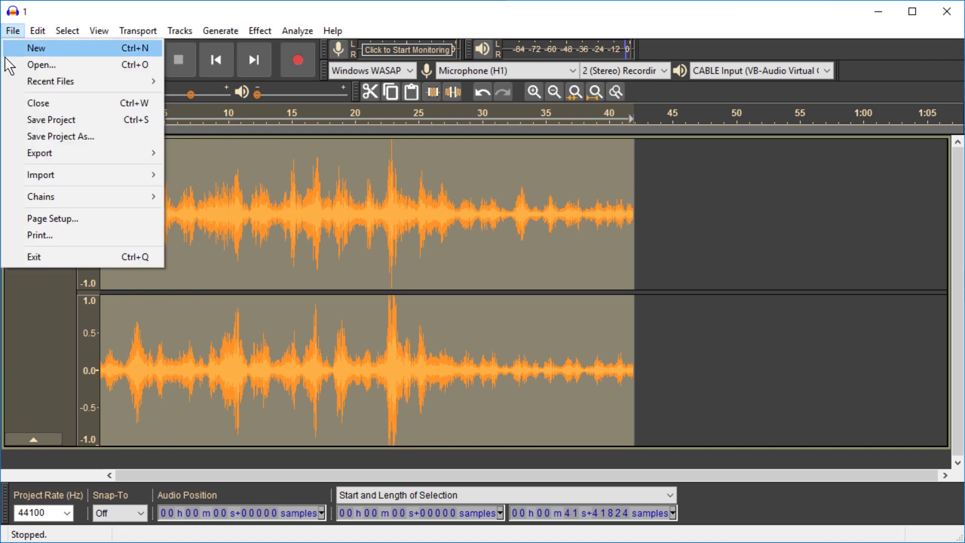
mouse_move(134, 159)
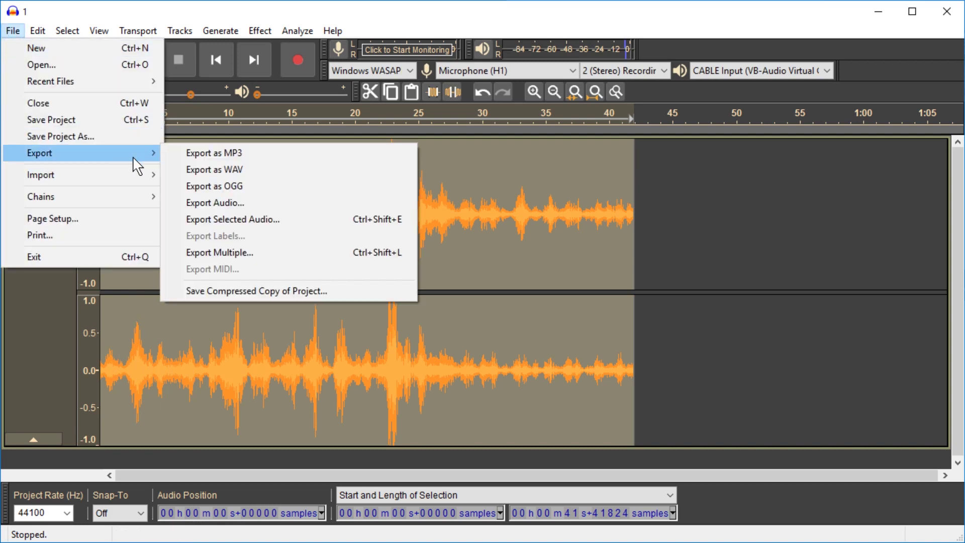
left_click(212, 184)
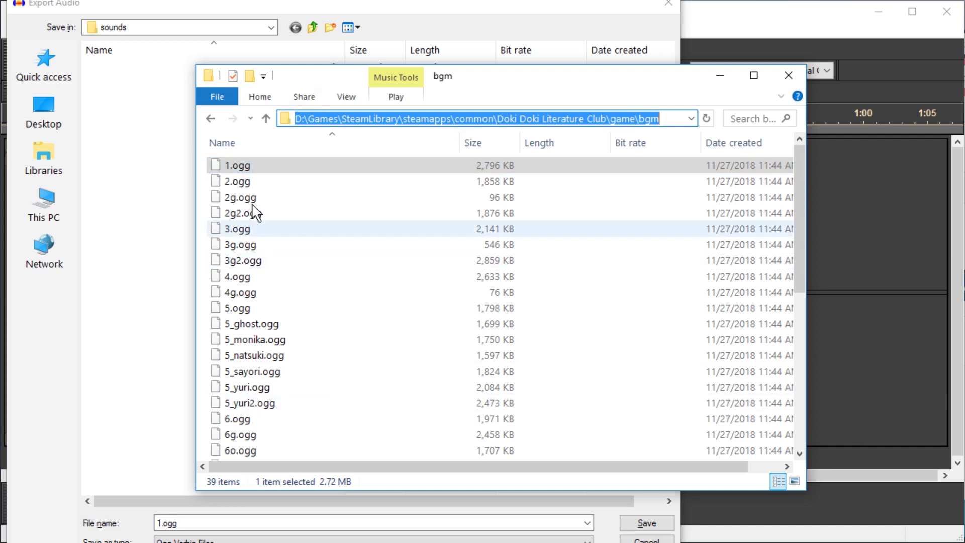
left_click(346, 97)
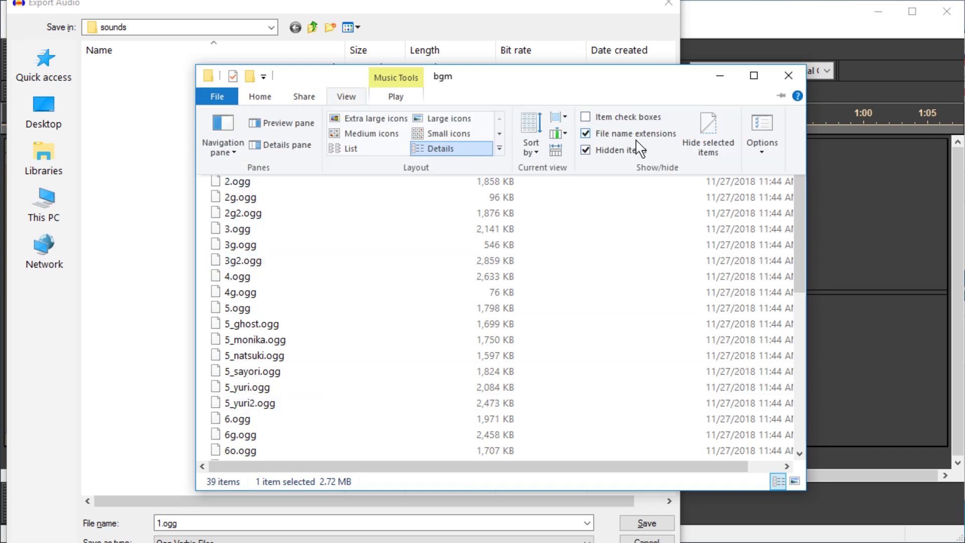
left_click(243, 523)
key("ctrl+a")
type("D:\\Games\\SteamLibrary\\steamapps\\common\\Doki Doki Literature Club\\game\\bgm")
key("Return")
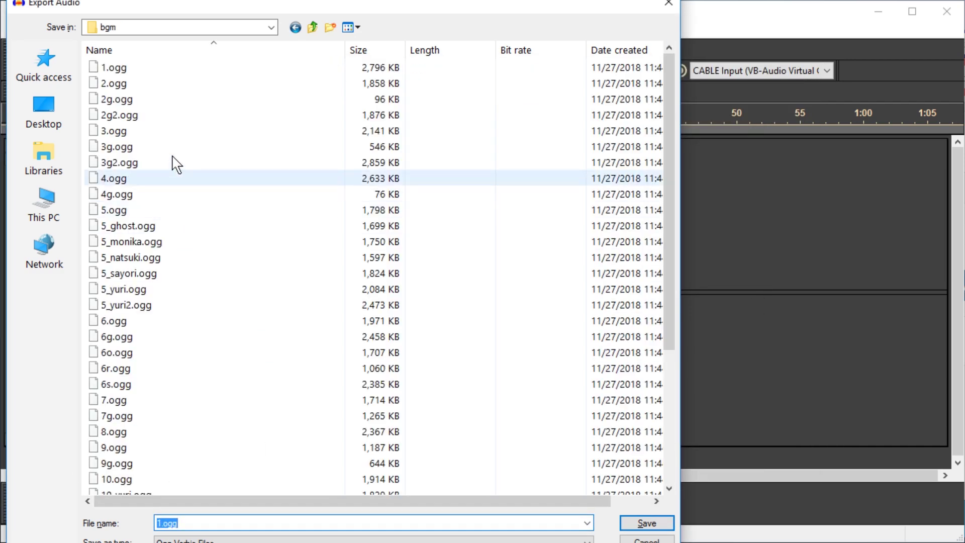
double_click(146, 68)
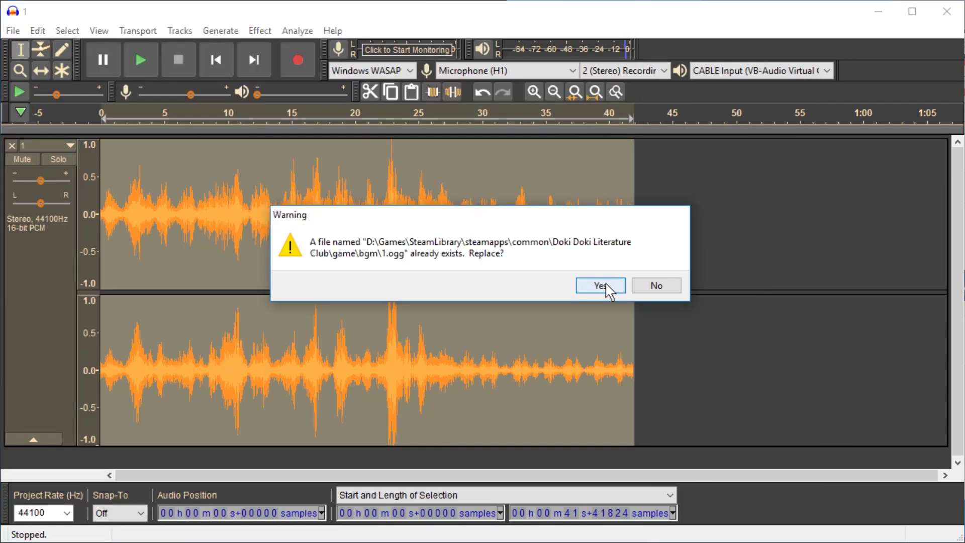
left_click(605, 284)
left_click(604, 427)
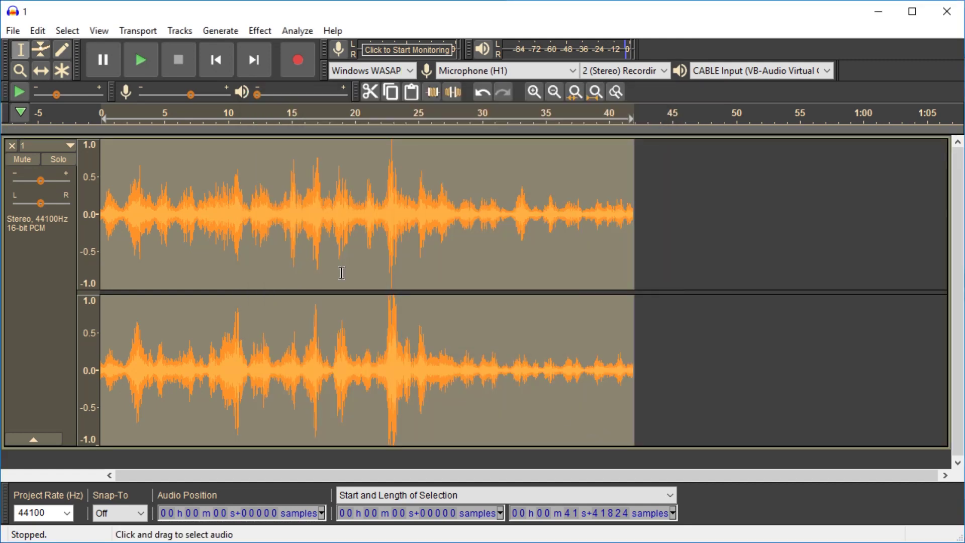
Launch Doki Doki Literature Club from Steam, enlarge its window, hear the title music, then close it.
left_click(878, 12)
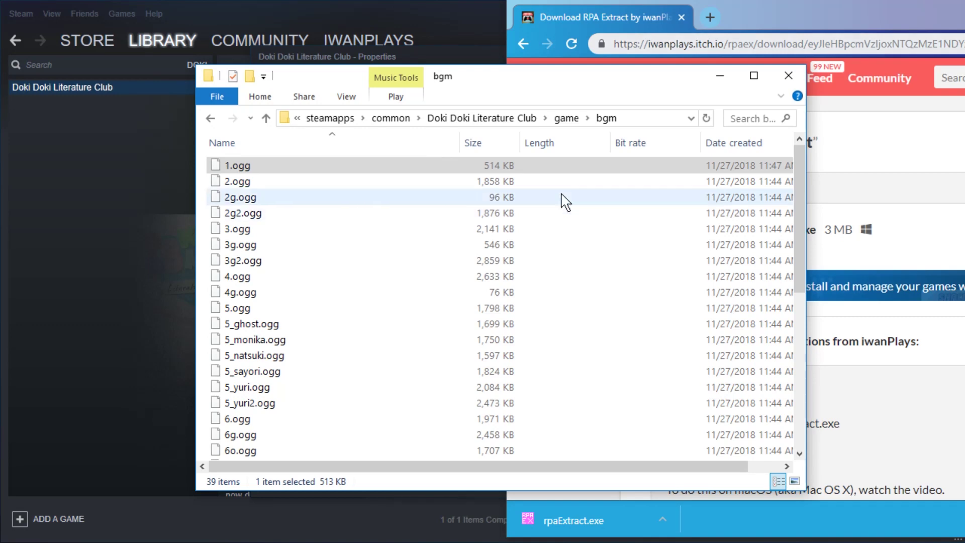
left_click(90, 89)
left_click(248, 148)
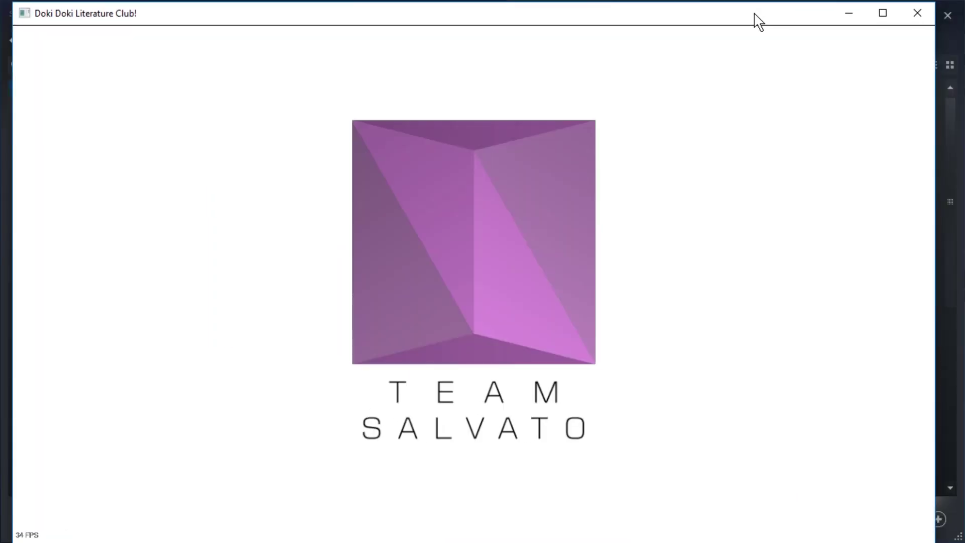
right_click(746, 7)
left_click(800, 31)
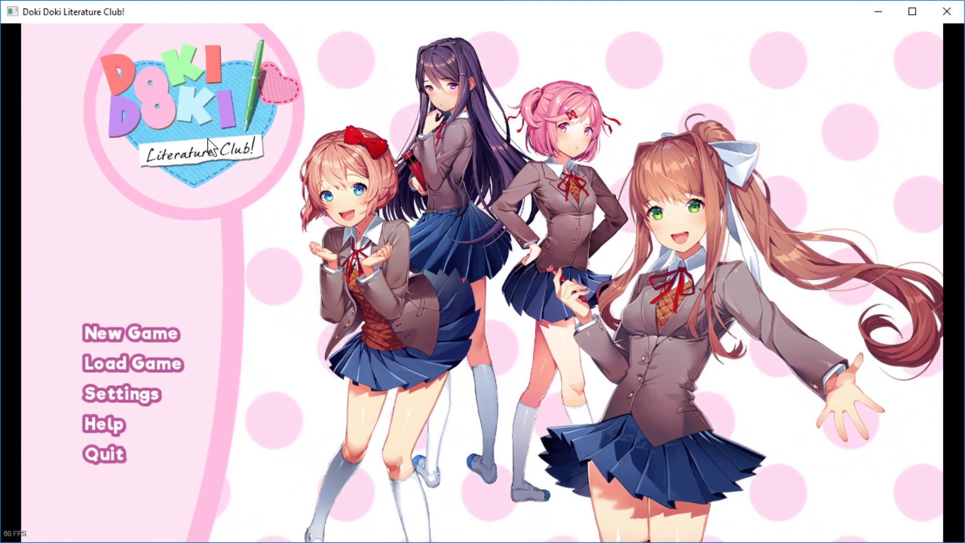
left_click(944, 14)
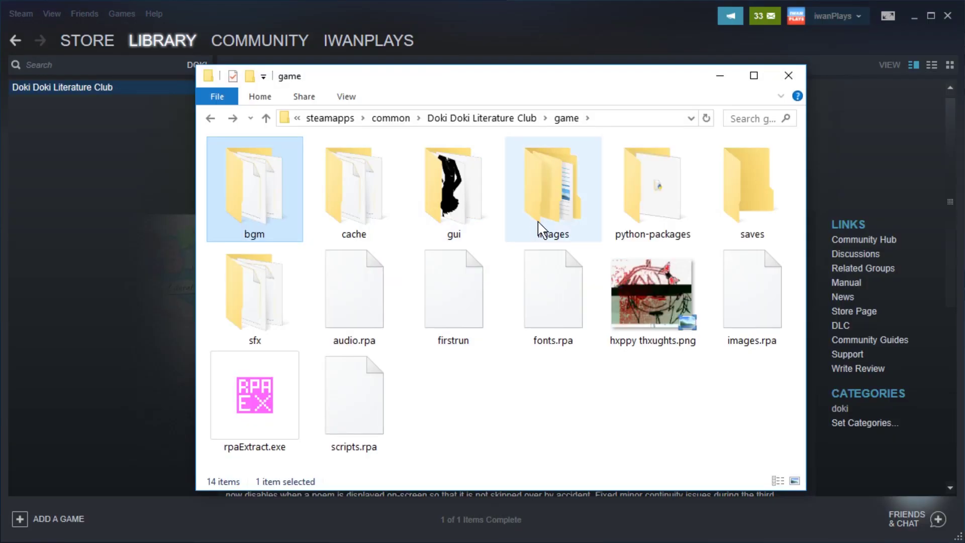
View menu_art_s.png from the game's gui folder in the picture viewer.
double_click(460, 200)
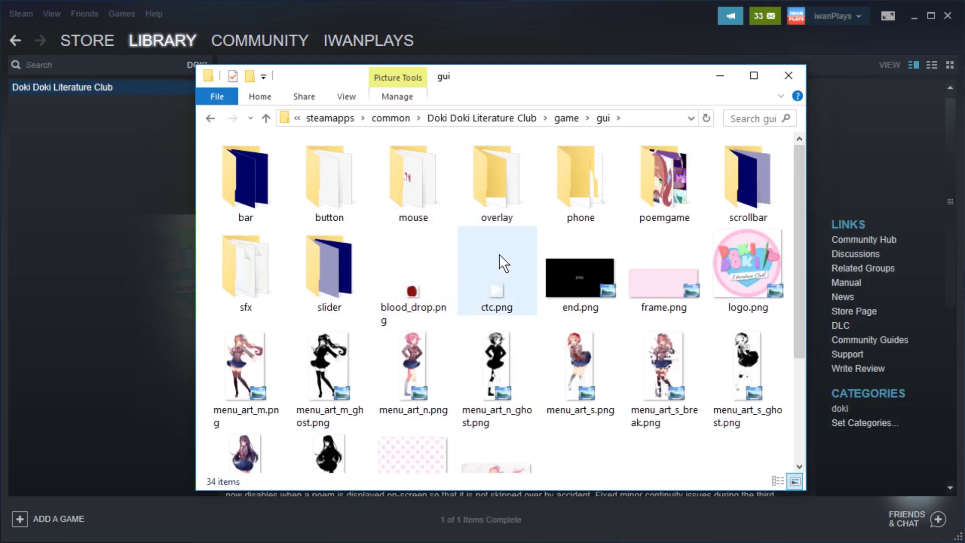
double_click(556, 344)
key("Left")
key("Left")
key("Right")
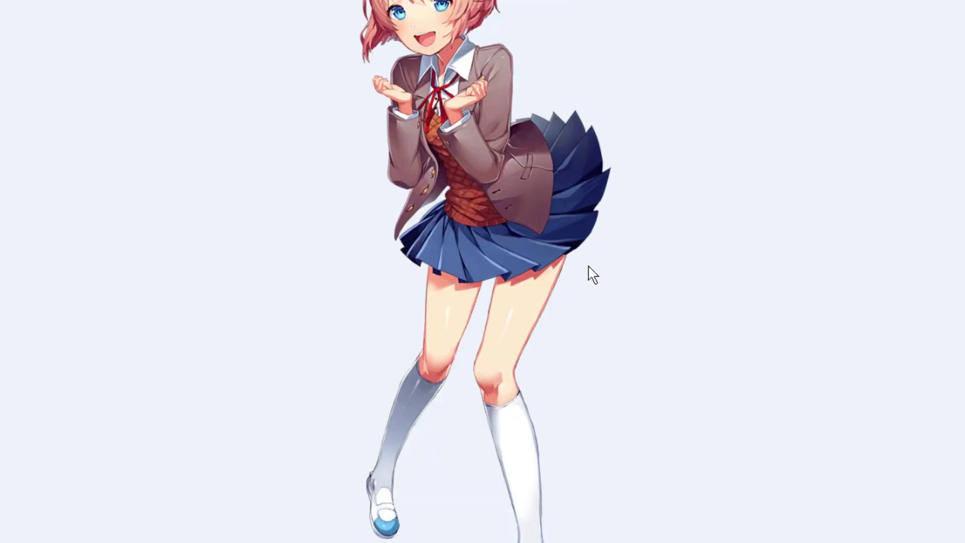
key("Escape")
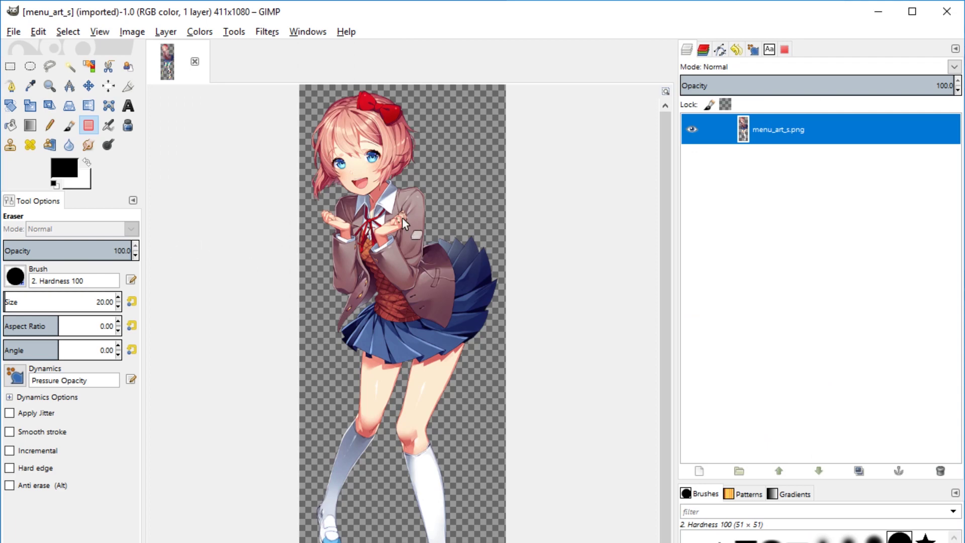
Pencil thick black eyebrows on Sayori and export over the gui folder's menu_art_s.png.
left_click_drag(411, 227, 472, 239)
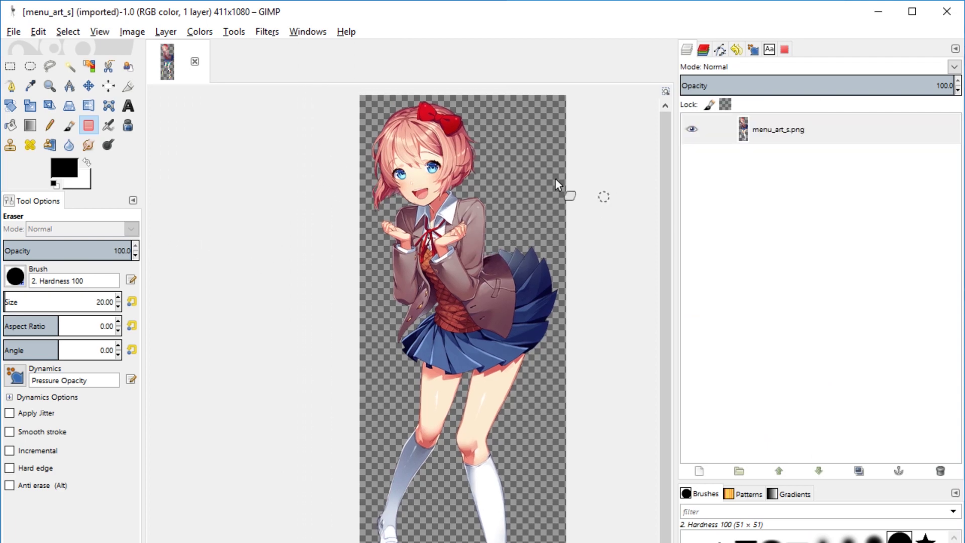
key("n")
scroll(450, 151, "up", 3)
left_click_drag(330, 176, 409, 134)
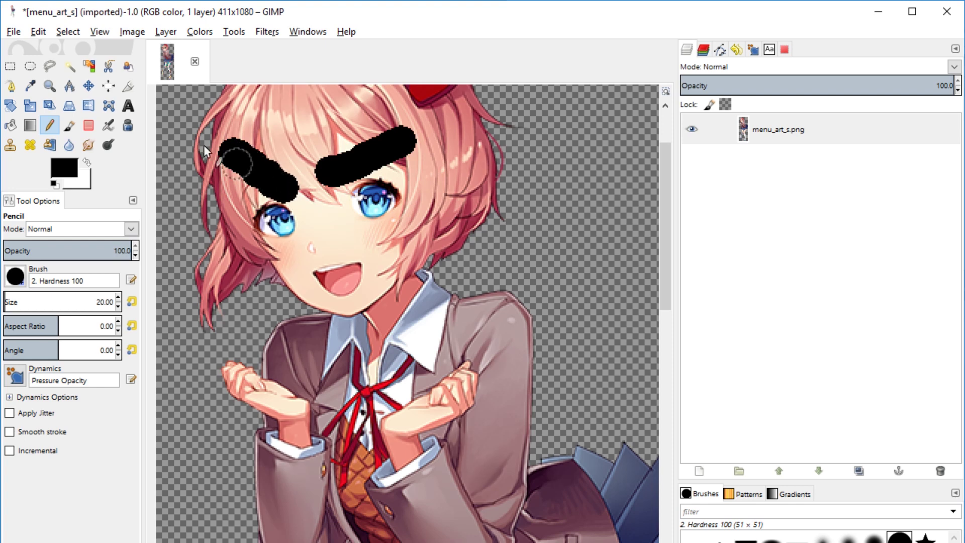
key("ctrl+shift+e")
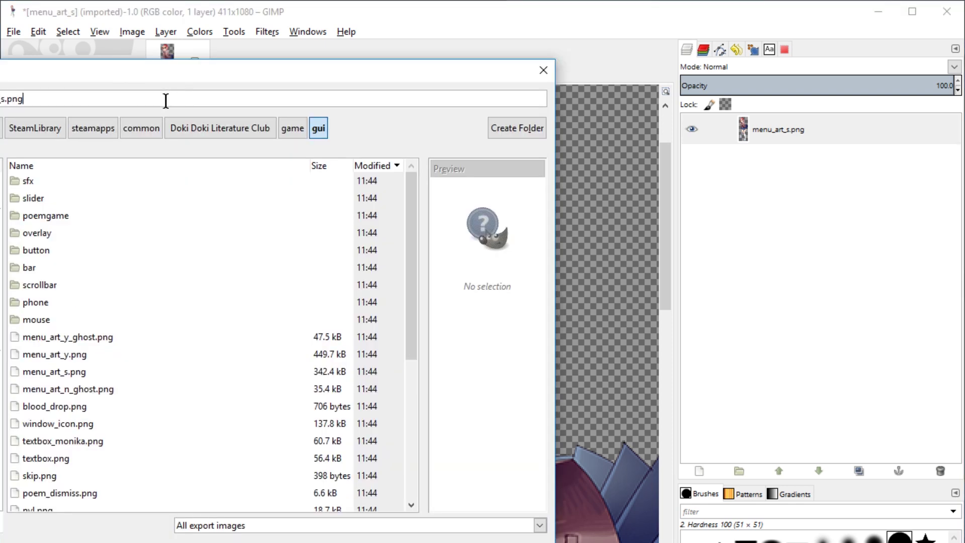
key("Return")
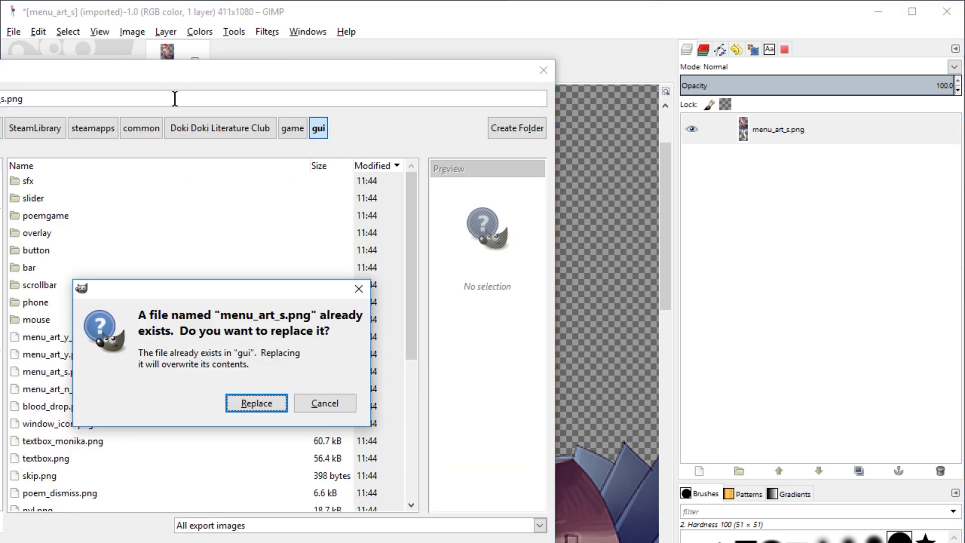
key("Return")
key("Return")
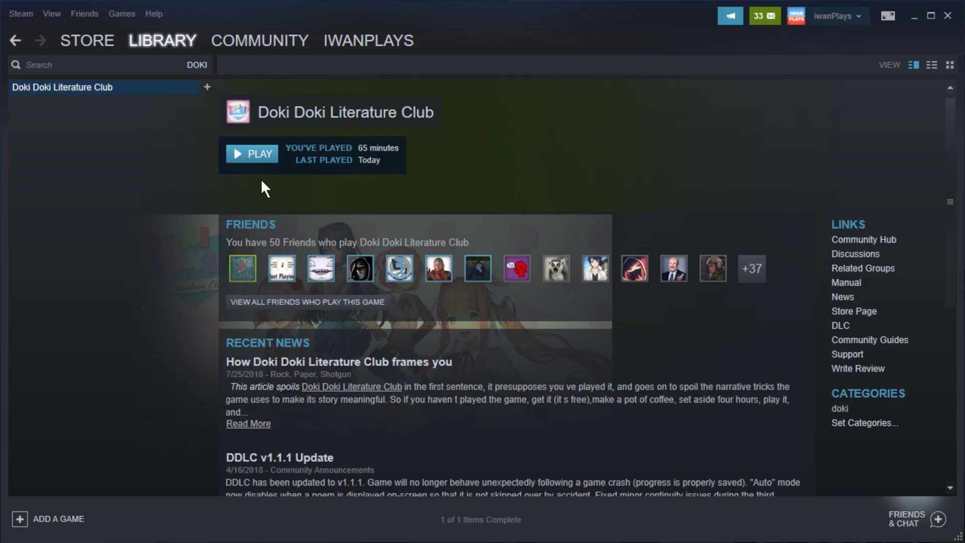
left_click(250, 152)
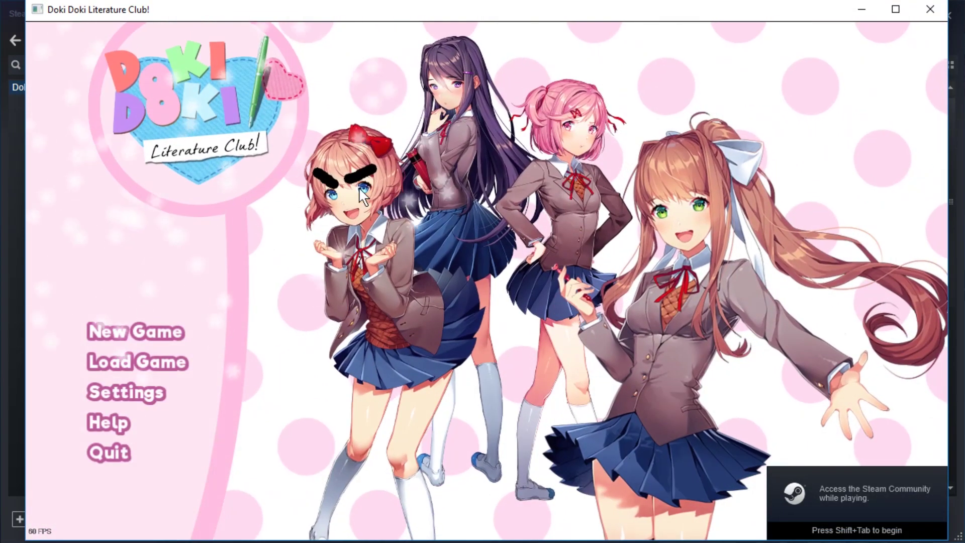
Close the game after confirming Sayori's thick black eyebrows on the title screen.
left_click(941, 14)
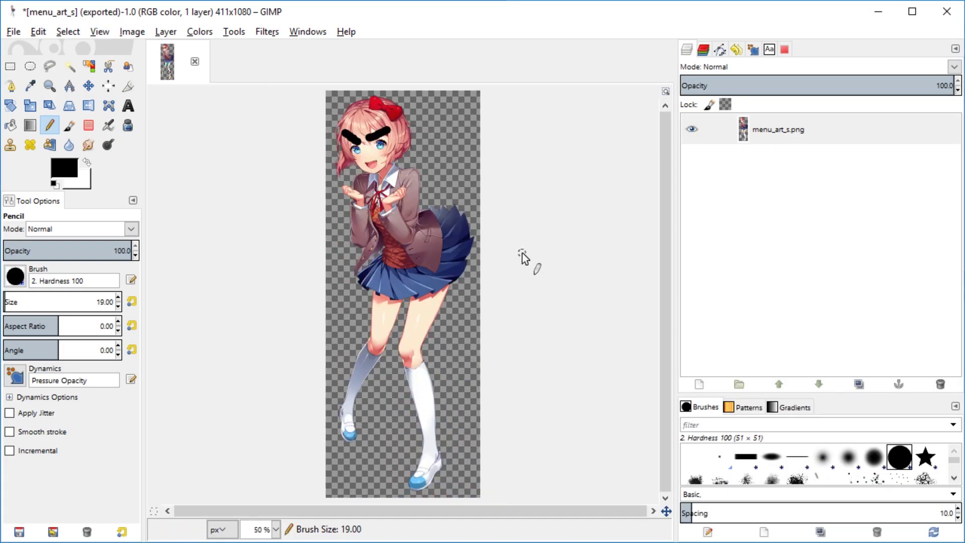
Clear Sayori from the layer and export the red soldier image over menu_art_s.png.
key("Delete")
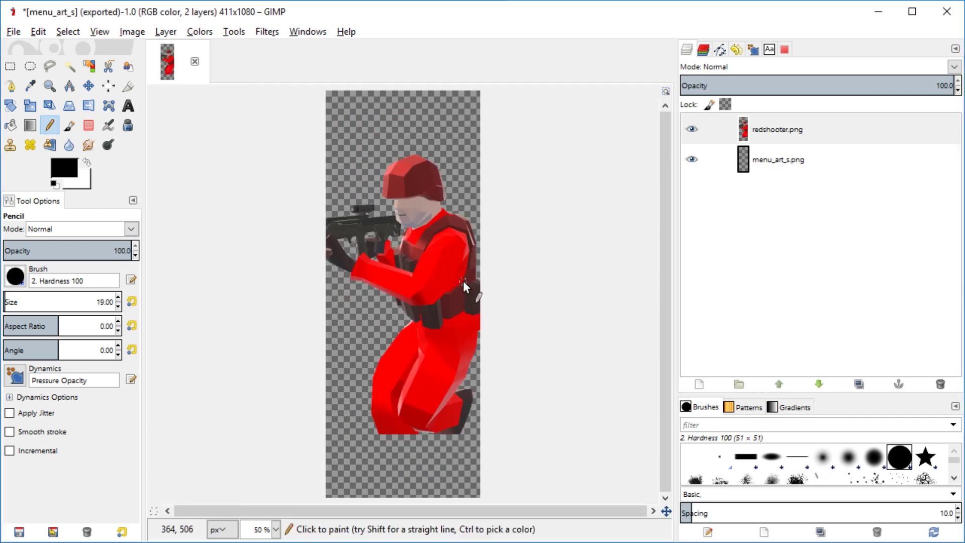
scroll(459, 257, "down", 1, "ctrl")
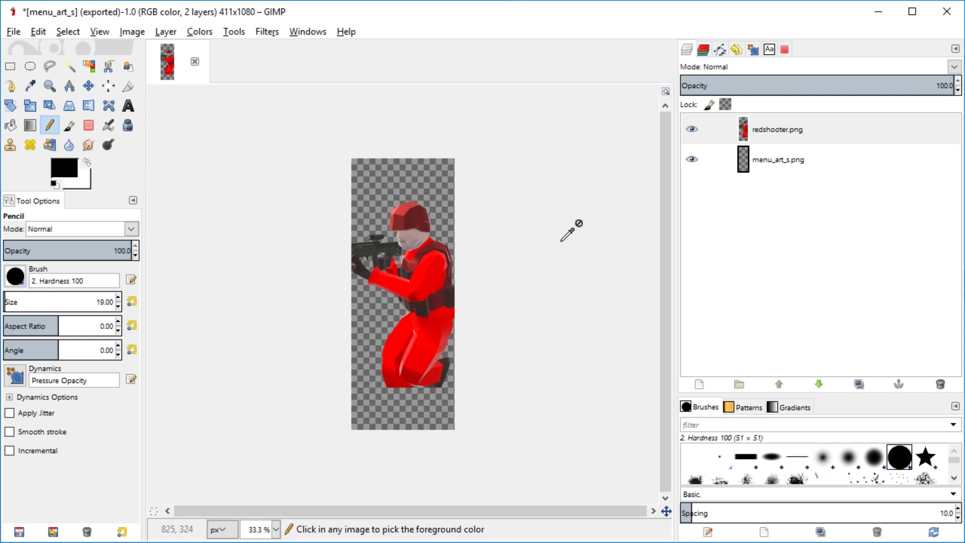
key("ctrl+e")
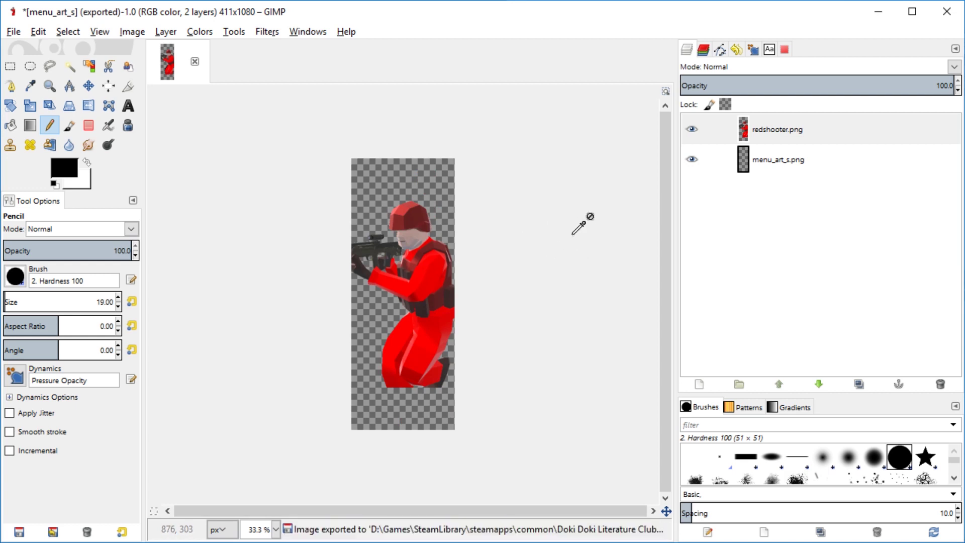
key("alt+Tab")
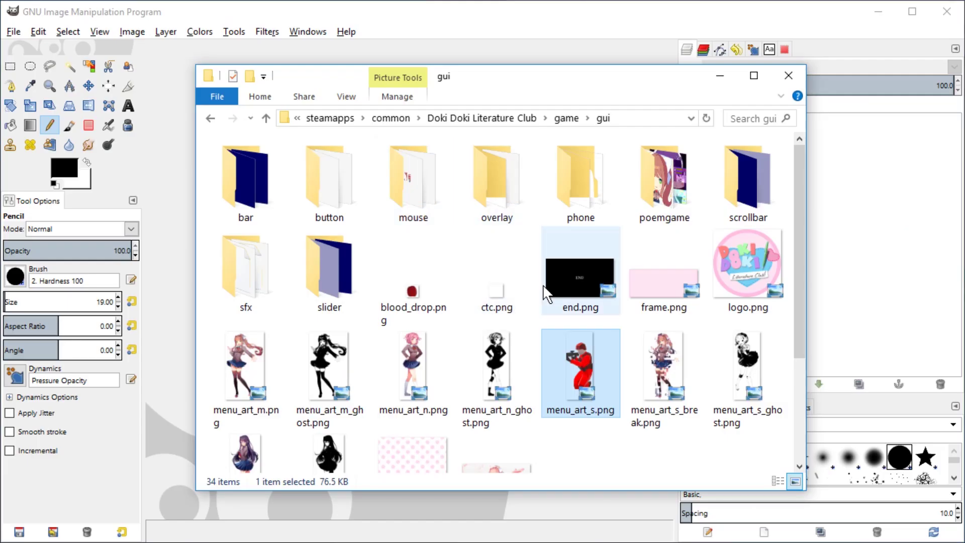
Clear menu_art_m.png and paste in the squid.png soldier as a new layer.
double_click(237, 360)
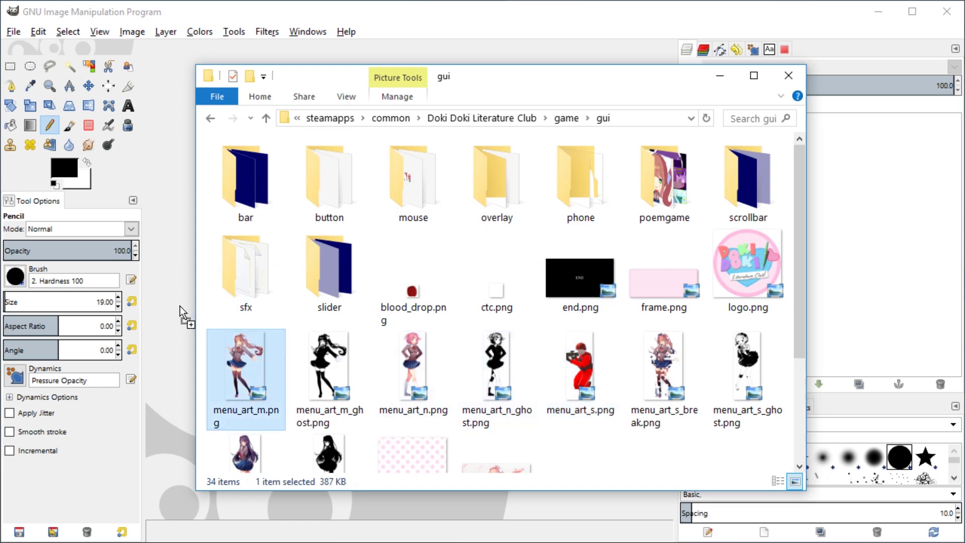
key("Delete")
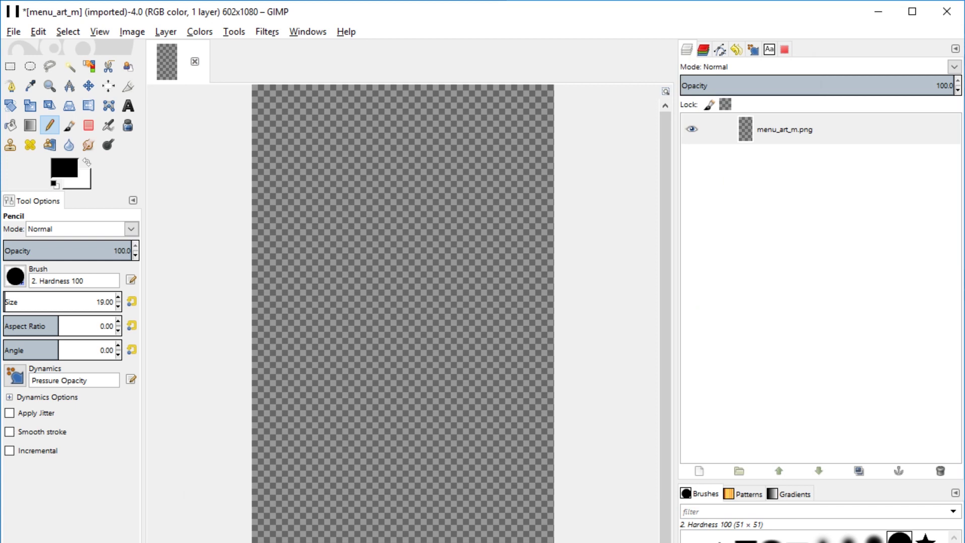
key("ctrl+v")
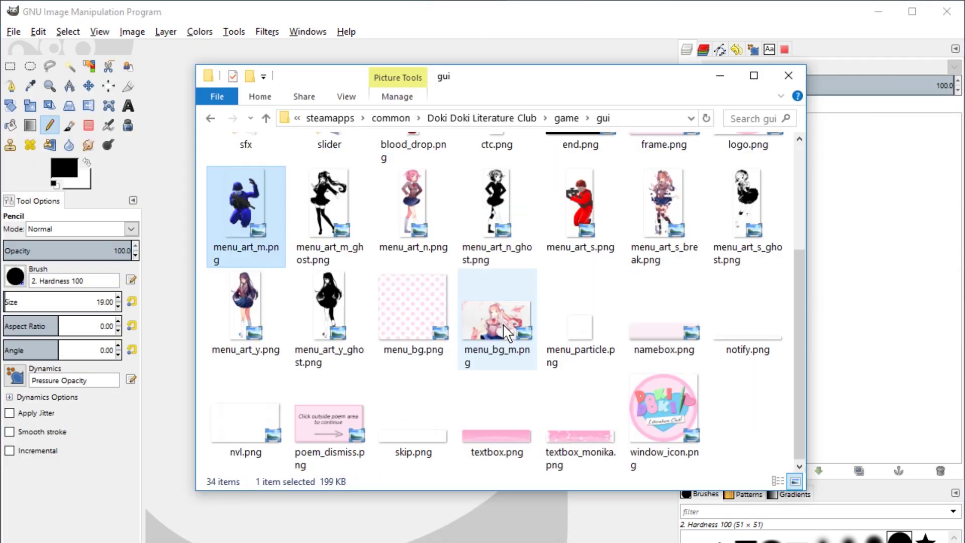
In menu_art_y.png, swap tank1.png for tank2.png and rotate the tank upright.
left_click_drag(233, 313, 342, 519)
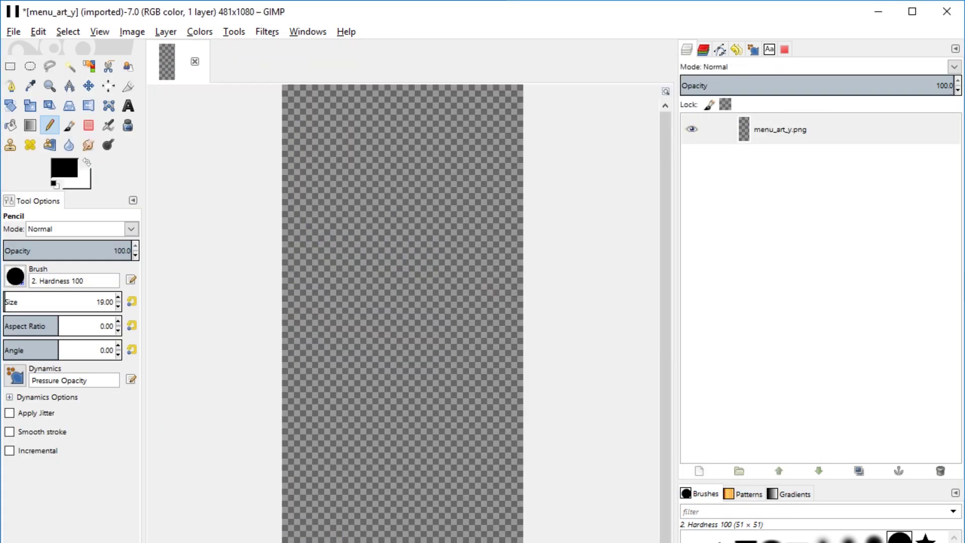
left_click_drag(2, 322, 454, 348)
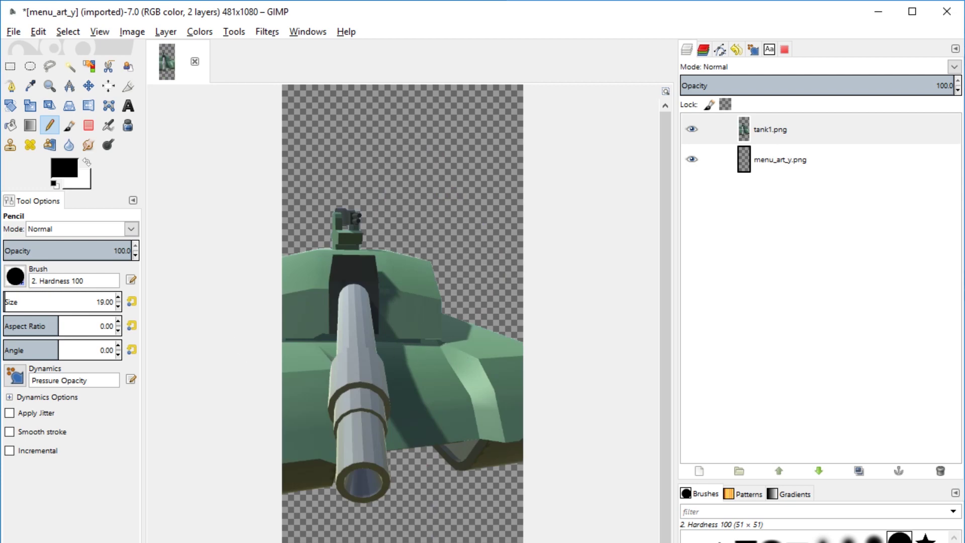
key("ctrl+z")
left_click_drag(1, 281, 379, 285)
key("shift+r")
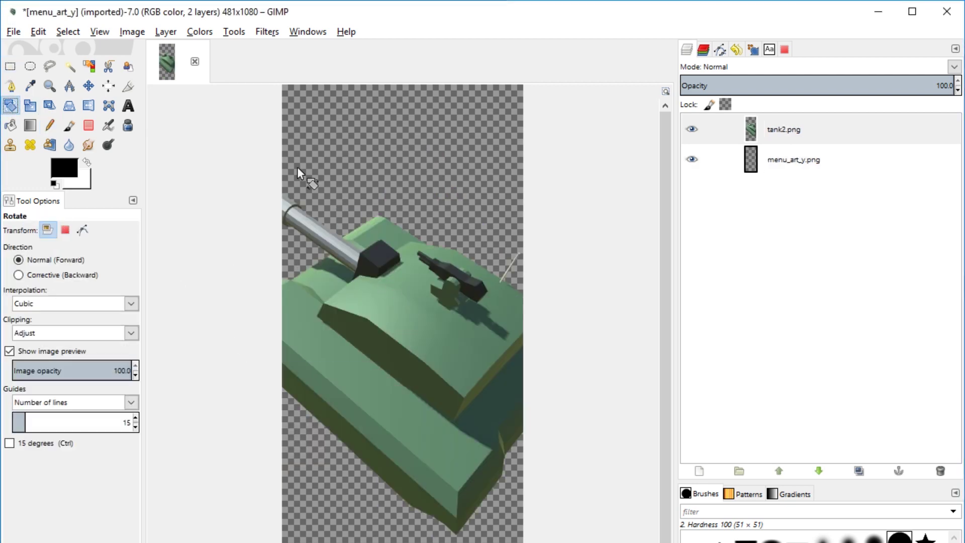
left_click_drag(534, 199, 576, 384)
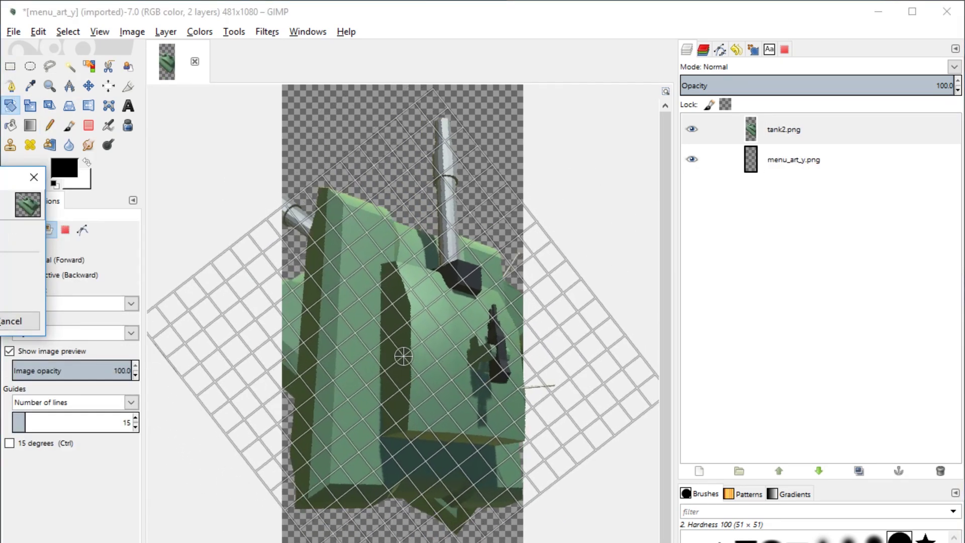
key("Return")
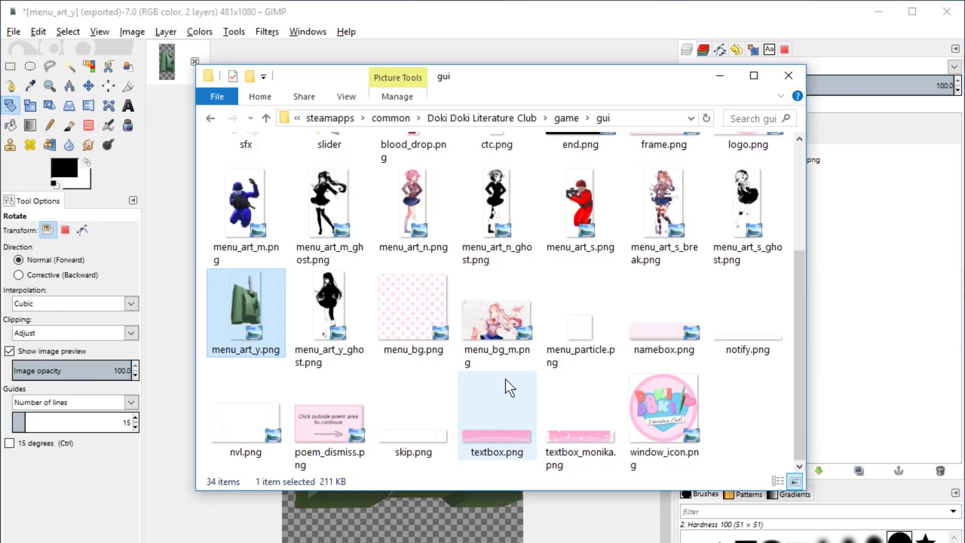
scroll(506, 388, "up", 3)
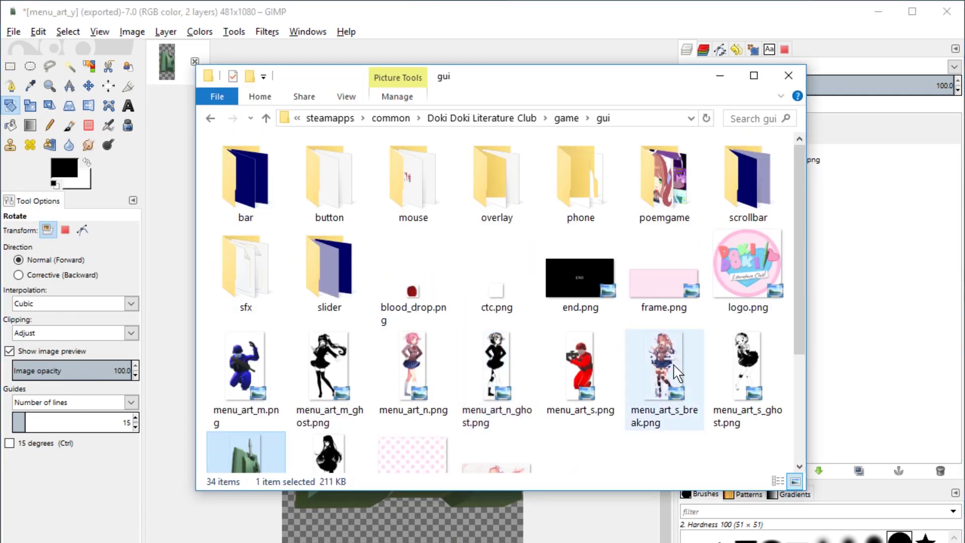
Add boss.png to menu_art_n.png and move the blue soldier up the canvas.
left_click_drag(413, 353, 102, 128)
left_click_drag(179, 153, 391, 304)
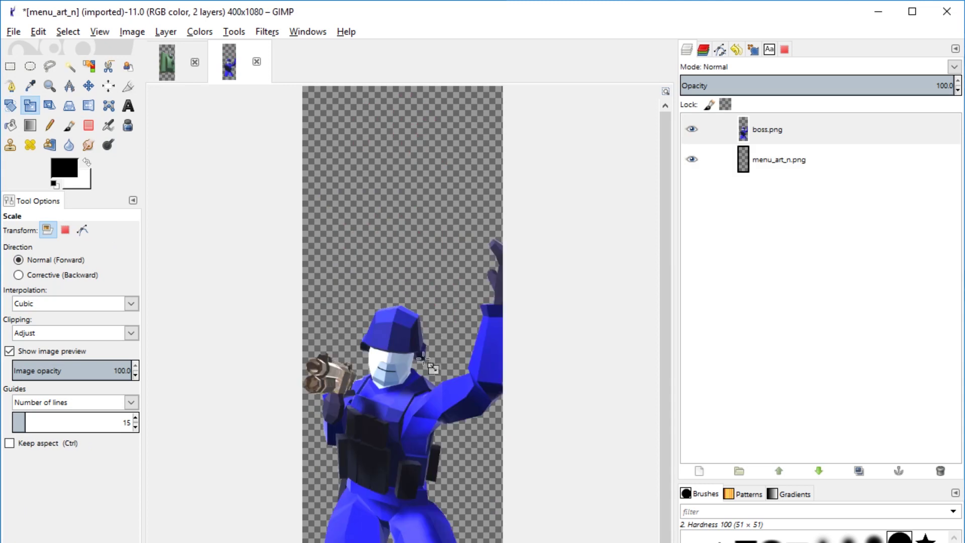
key("m")
left_click_drag(418, 387, 410, 320)
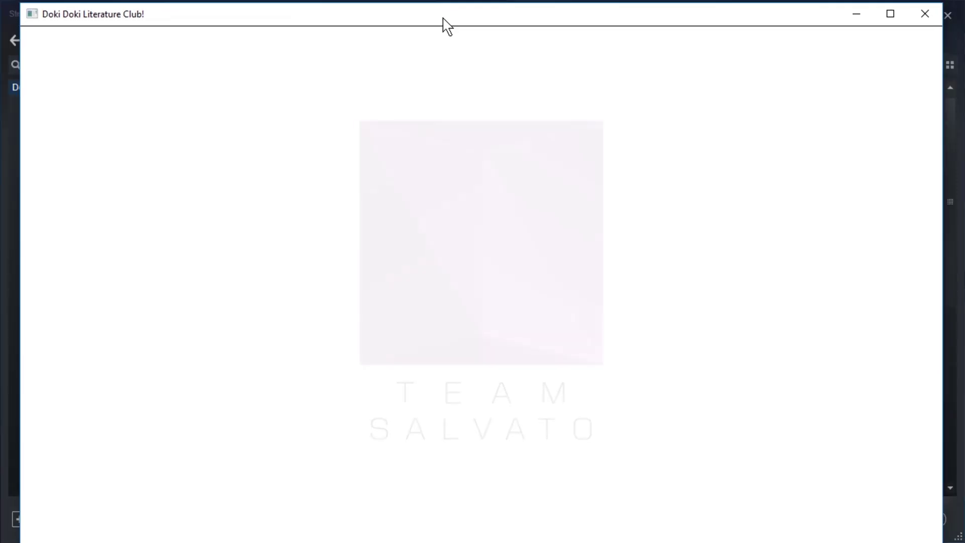
left_click_drag(448, 18, 450, 11)
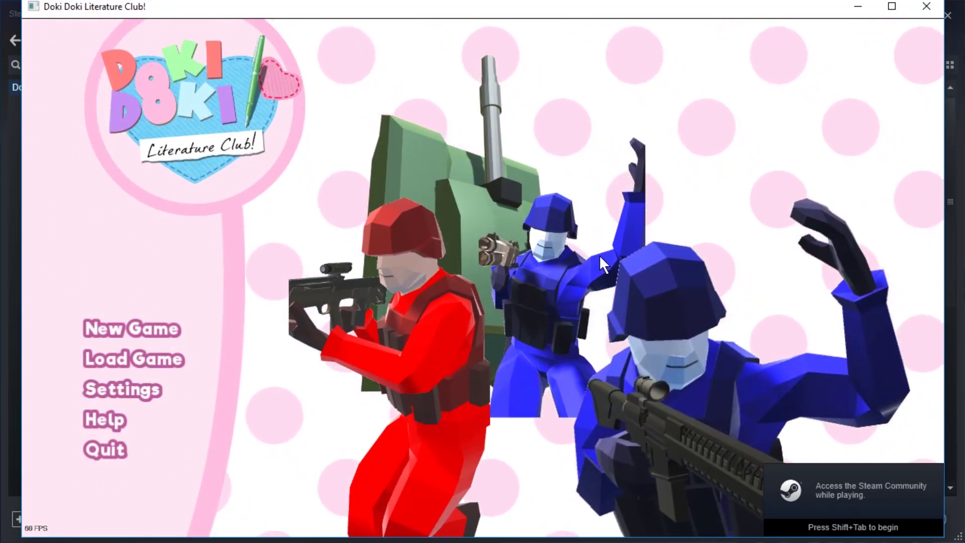
Enter a player name, confirm it, and begin the opening dialogue.
type("iwanfield")
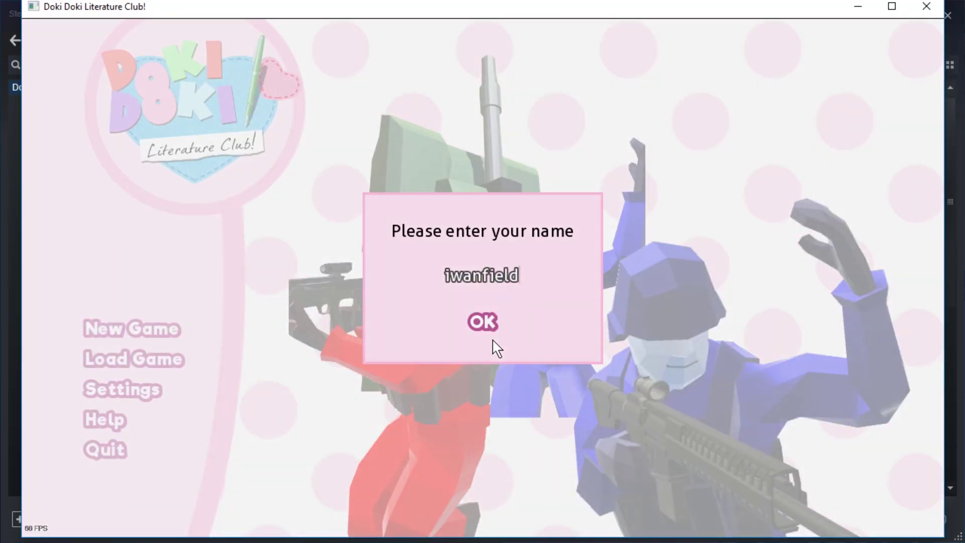
left_click(492, 339)
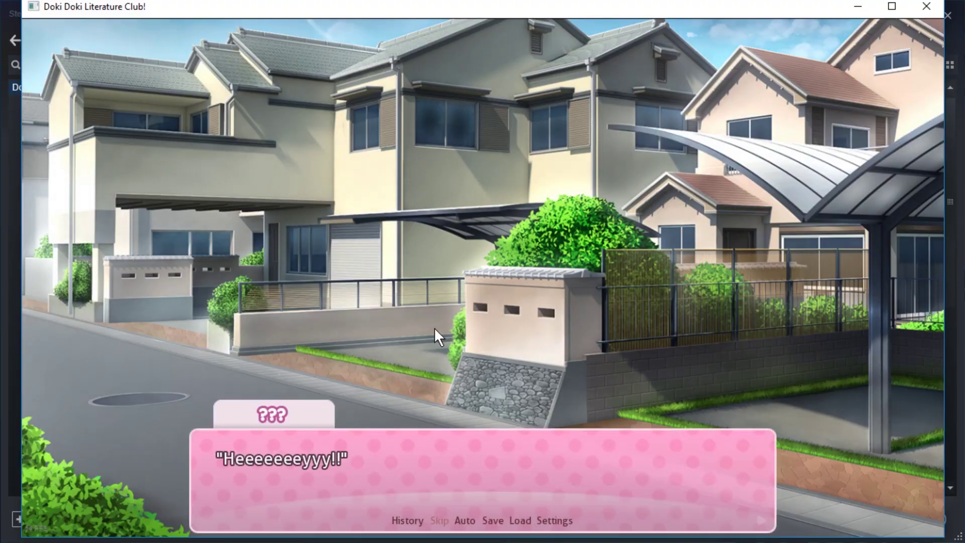
left_click(434, 327)
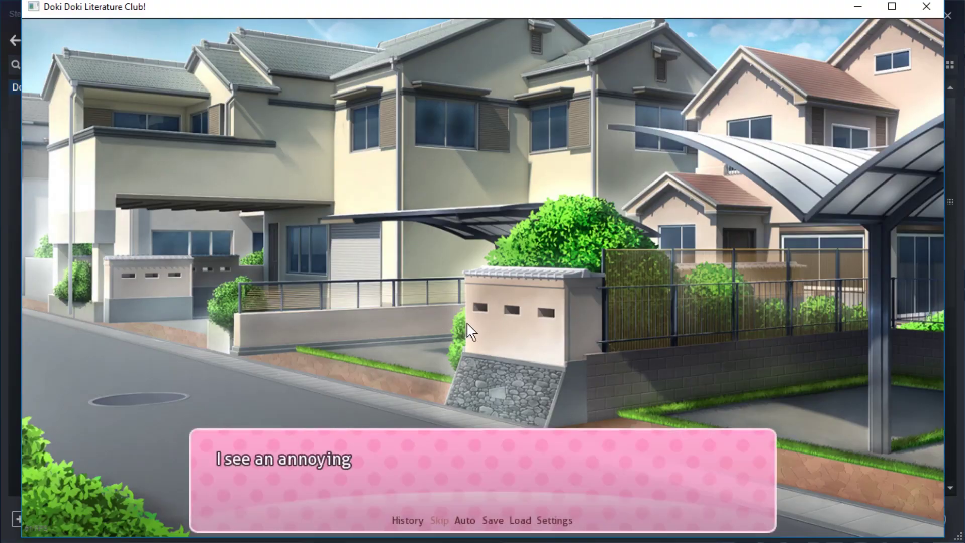
left_click(538, 307)
Advance the dialogue until Sayori appears, then quit the game.
left_click(530, 306)
left_click(529, 306)
left_click(528, 305)
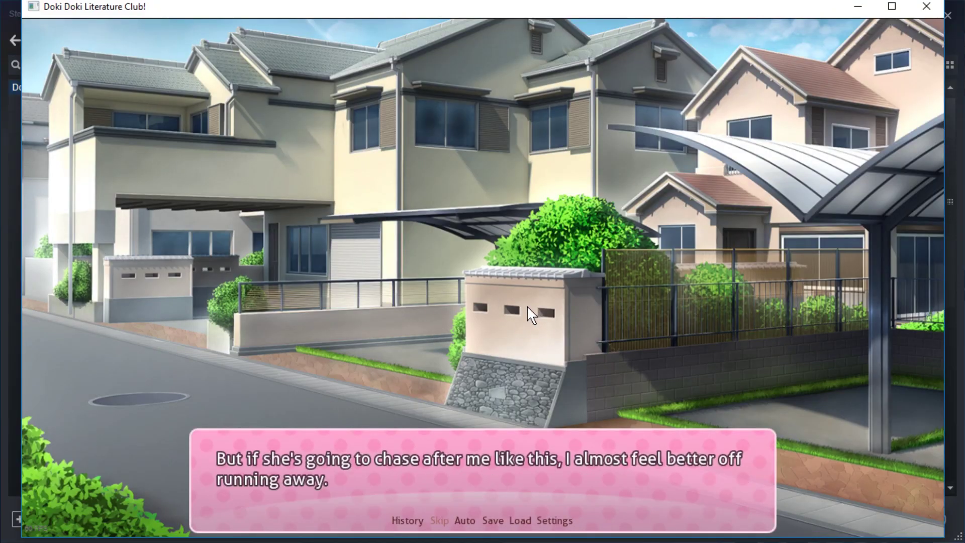
left_click(527, 304)
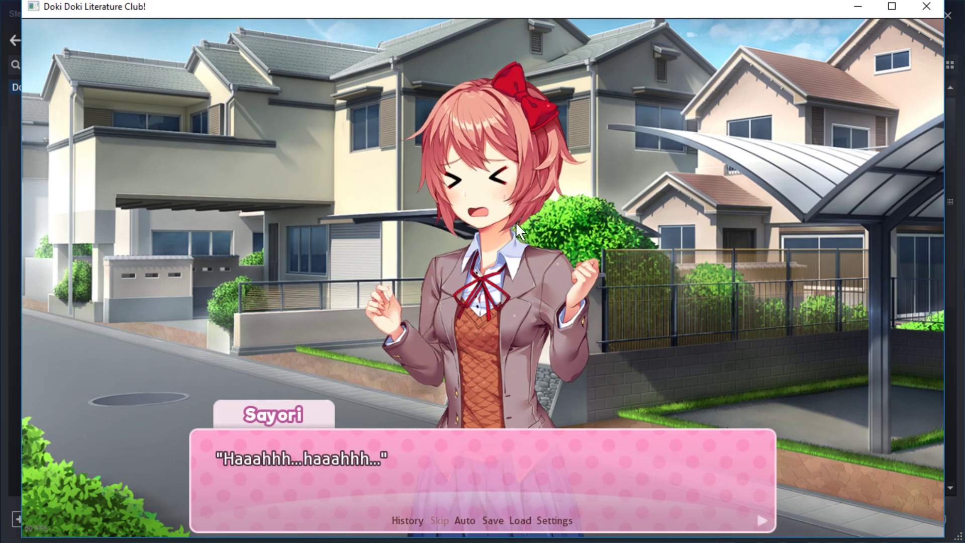
key("alt+F4")
left_click(435, 302)
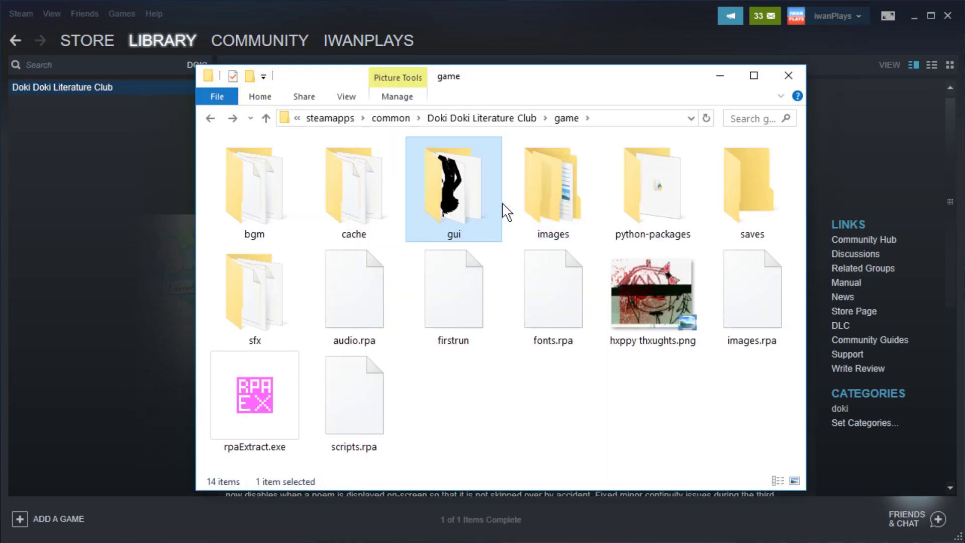
Go to the images\sayori folder and view 3d.png in the image viewer.
double_click(553, 193)
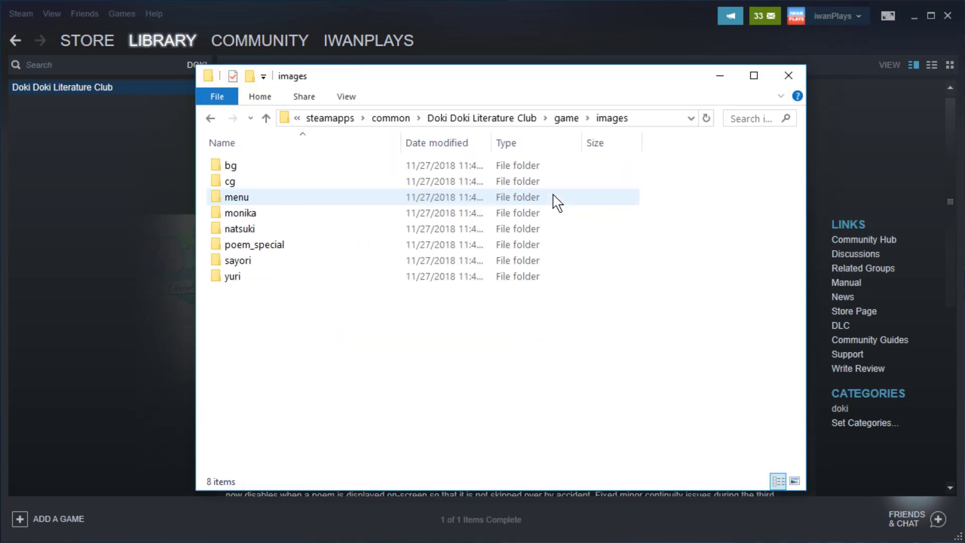
double_click(413, 260)
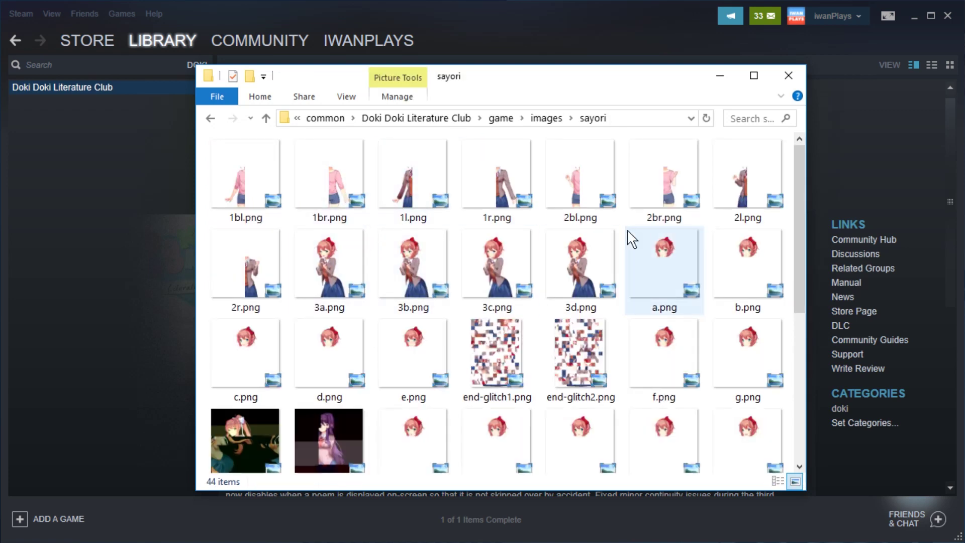
scroll(599, 259, "down", 5)
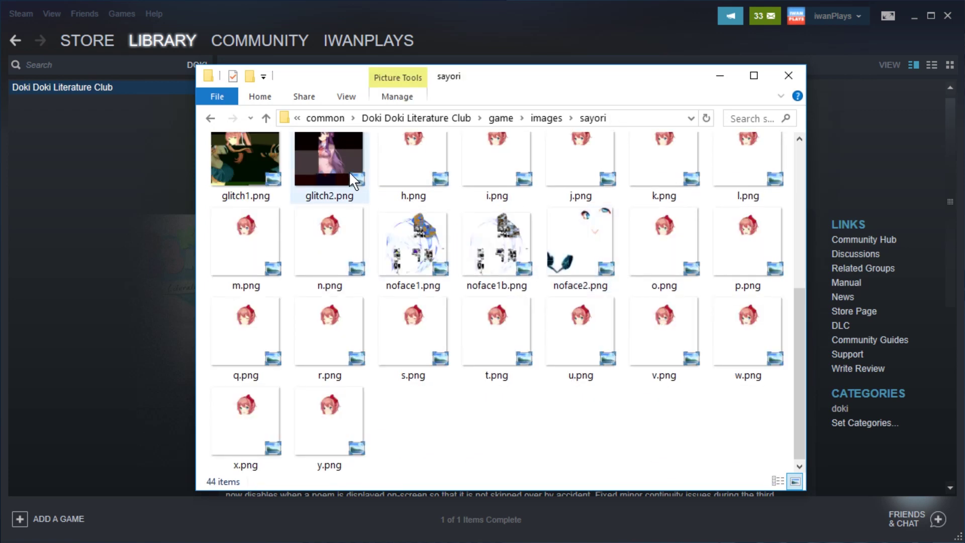
scroll(562, 316, "up", 5)
double_click(571, 276)
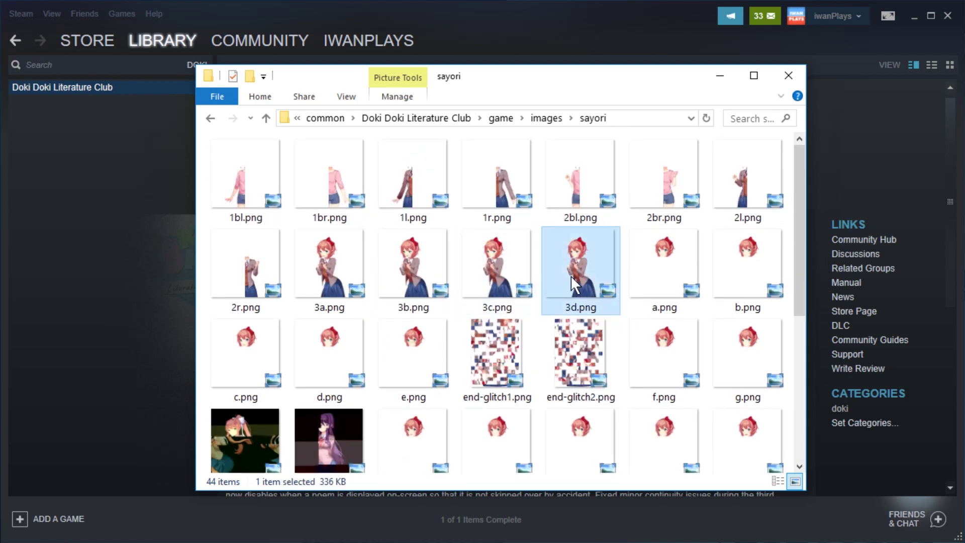
Compare the left and right sprite halves, then open 1l.png in GIMP.
key("Right")
key("Right")
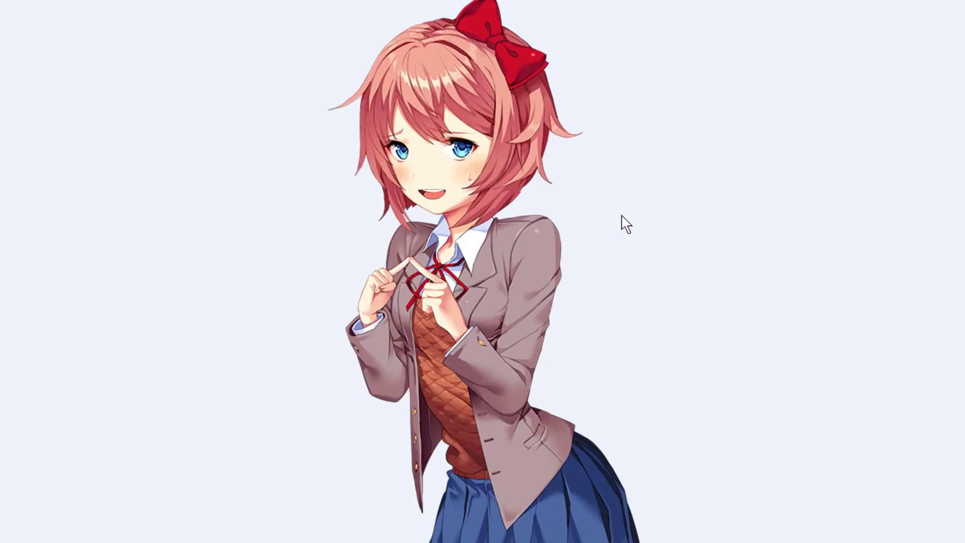
key("Right")
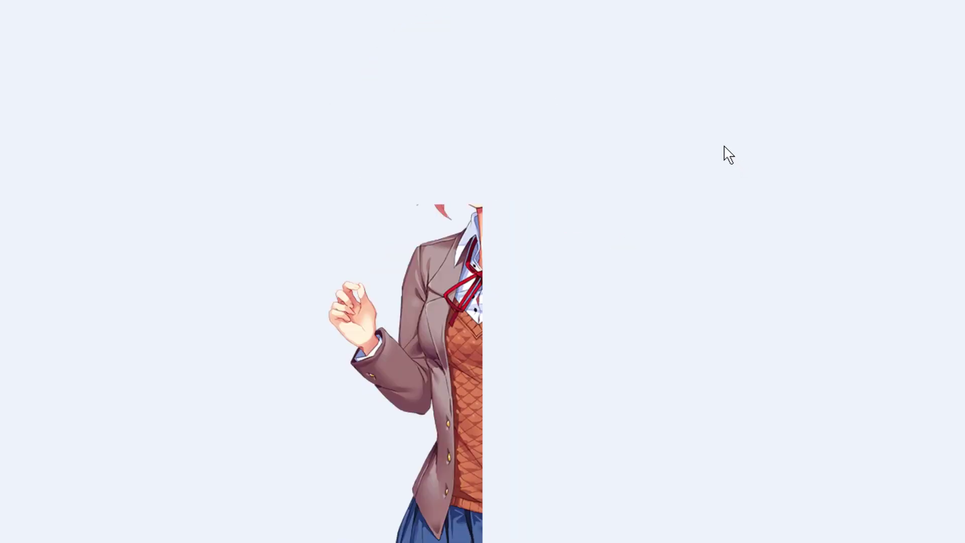
key("Left")
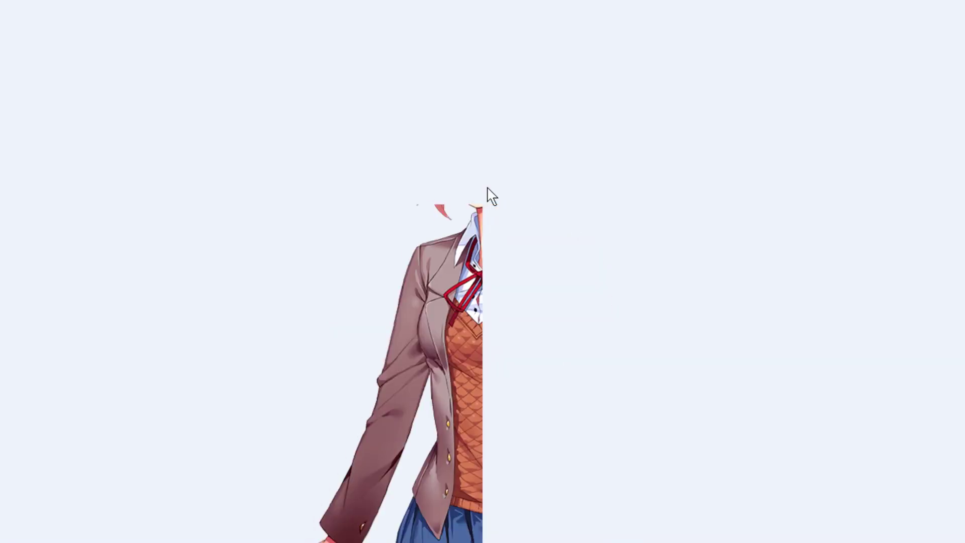
key("Right")
key("Left")
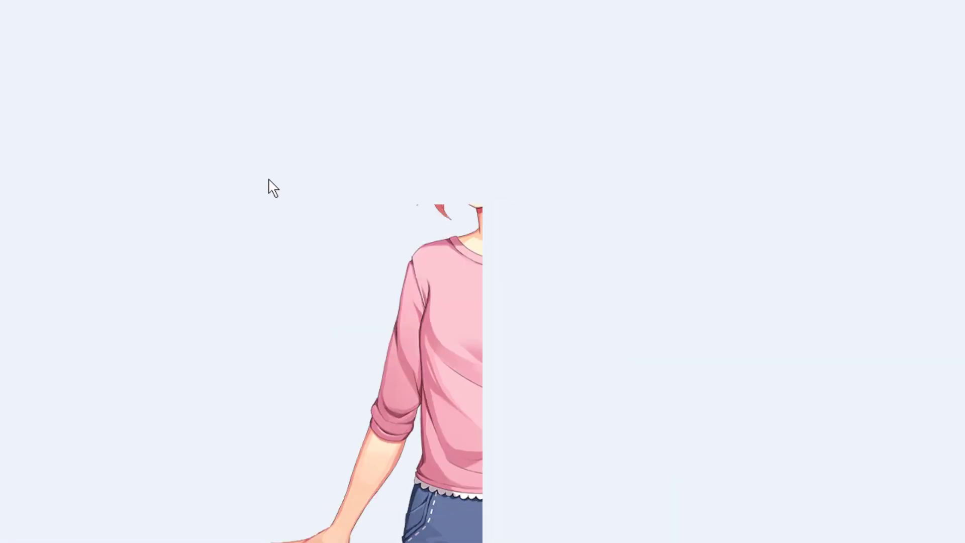
key("Right")
key("Left")
key("Right")
key("Left")
key("Escape")
left_click_drag(414, 173, 132, 135)
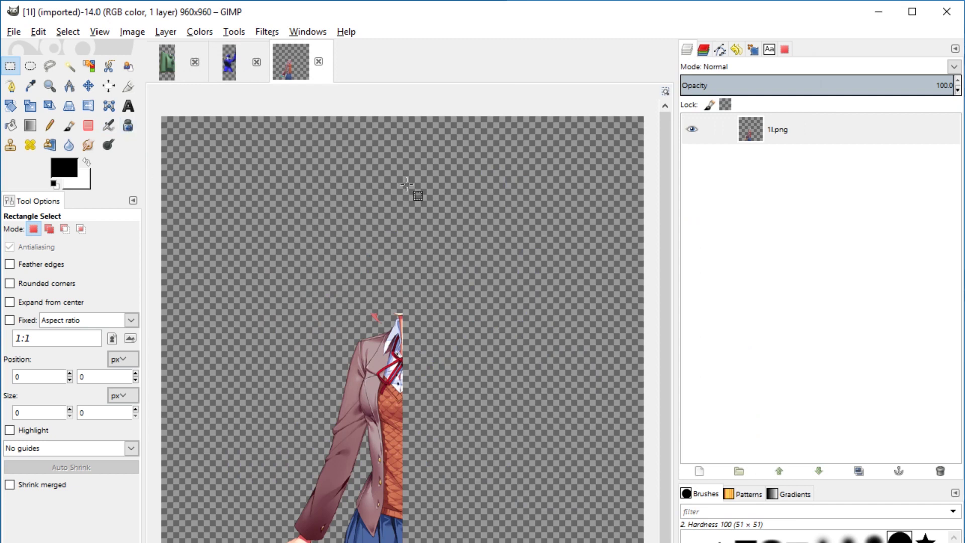
Open 1r.png in GIMP and place the red soldier layer over the sprite's body.
key("alt+Tab")
left_click_drag(477, 182, 113, 118)
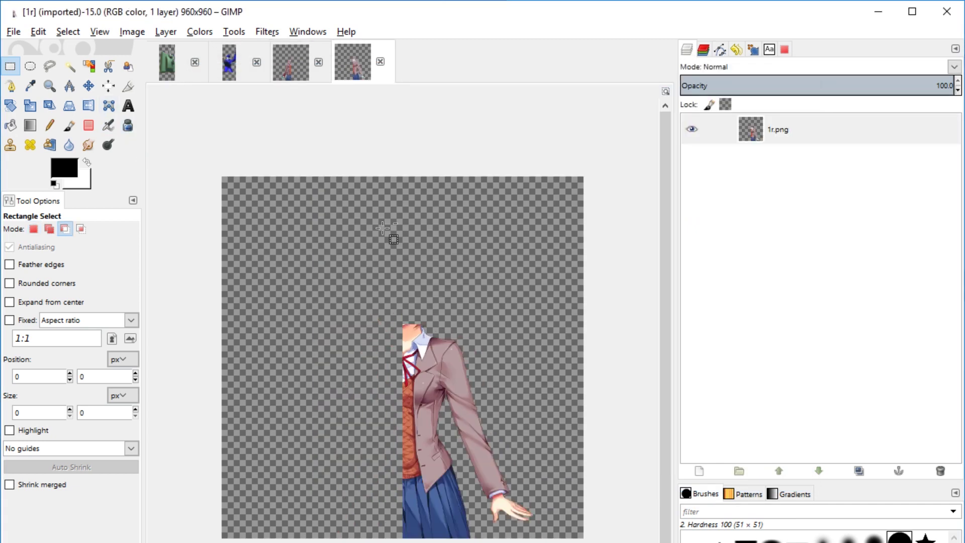
key("alt+Tab")
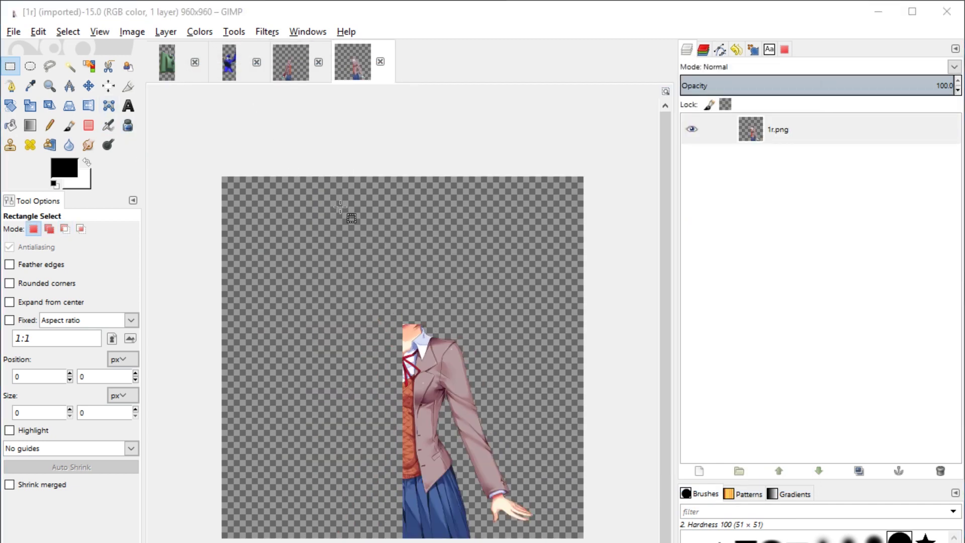
key("m")
left_click_drag(341, 207, 406, 386)
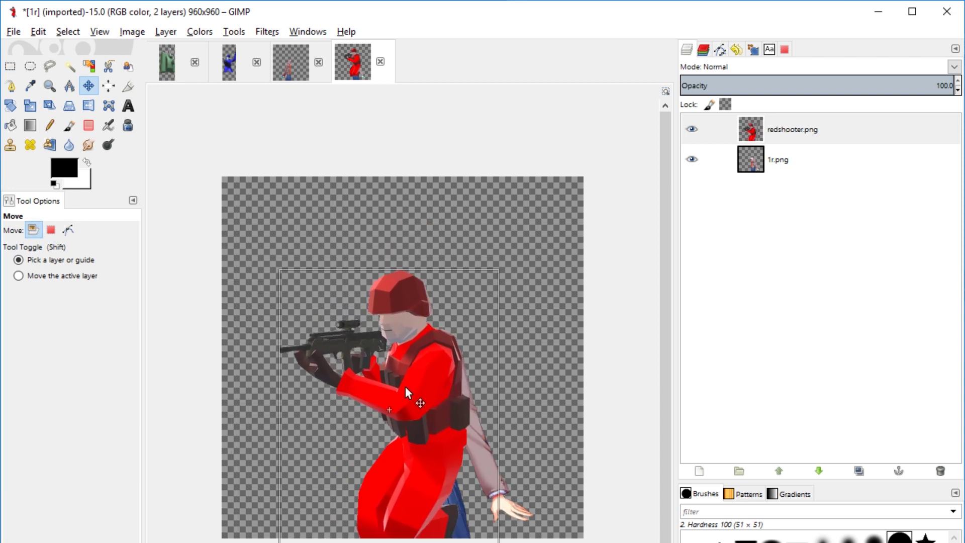
scroll(468, 345, "up", 3)
Outline the soldier's helmeted head with Free Select and delete it.
key("e")
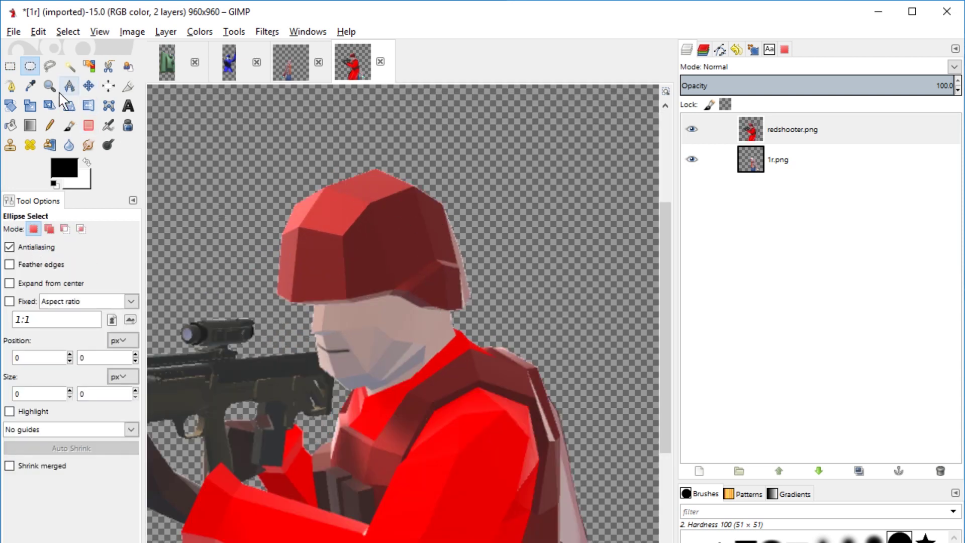
left_click(50, 66)
left_click(259, 266)
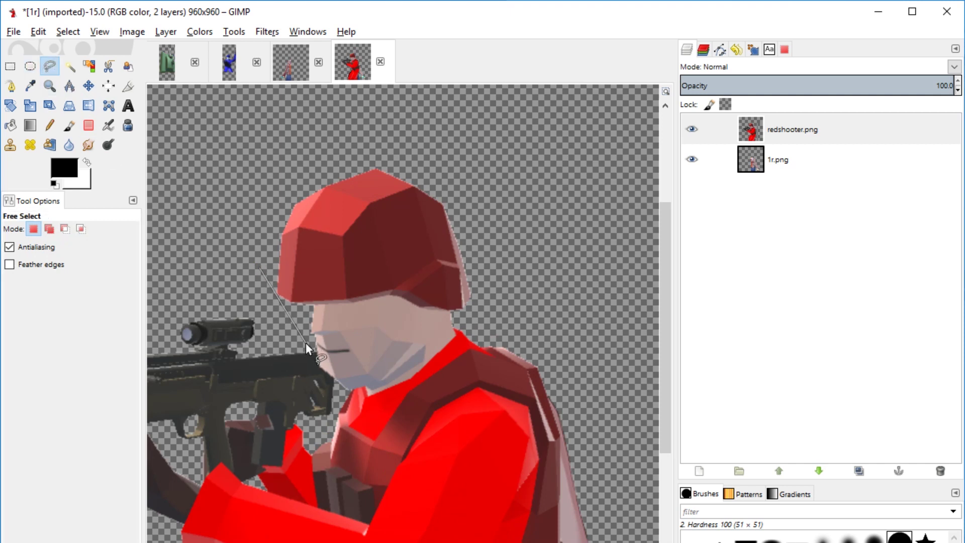
left_click(307, 345)
left_click(357, 397)
left_click(523, 302)
double_click(234, 160)
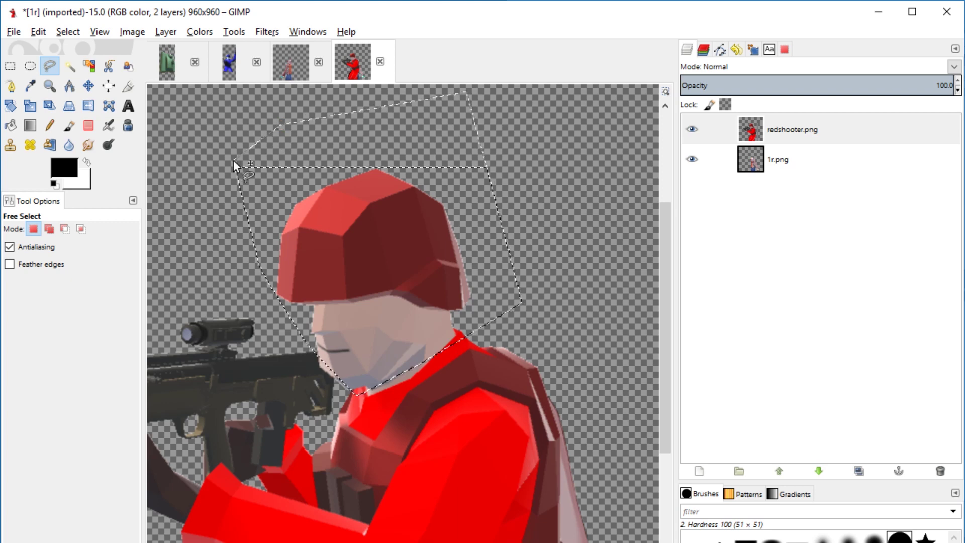
key("Delete")
Nudge the soldier layer up about 35 px.
key("r")
left_click(543, 189)
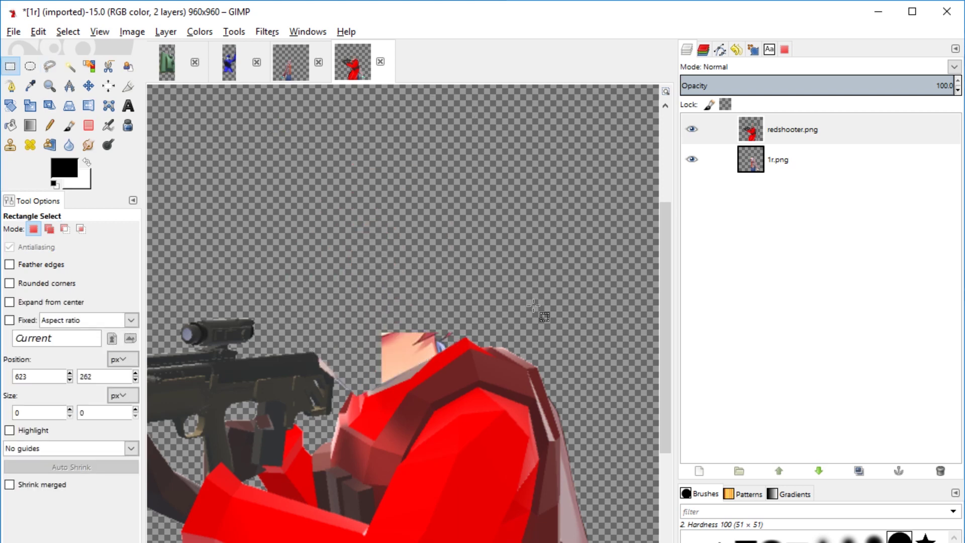
left_click_drag(477, 445, 454, 134)
left_click_drag(445, 304, 465, 428)
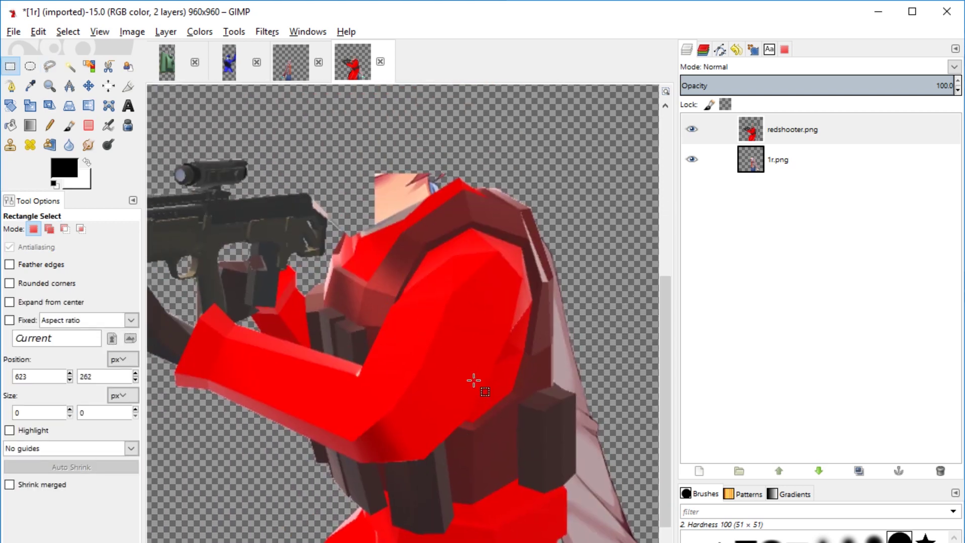
key("m")
scroll(474, 353, "down", 4)
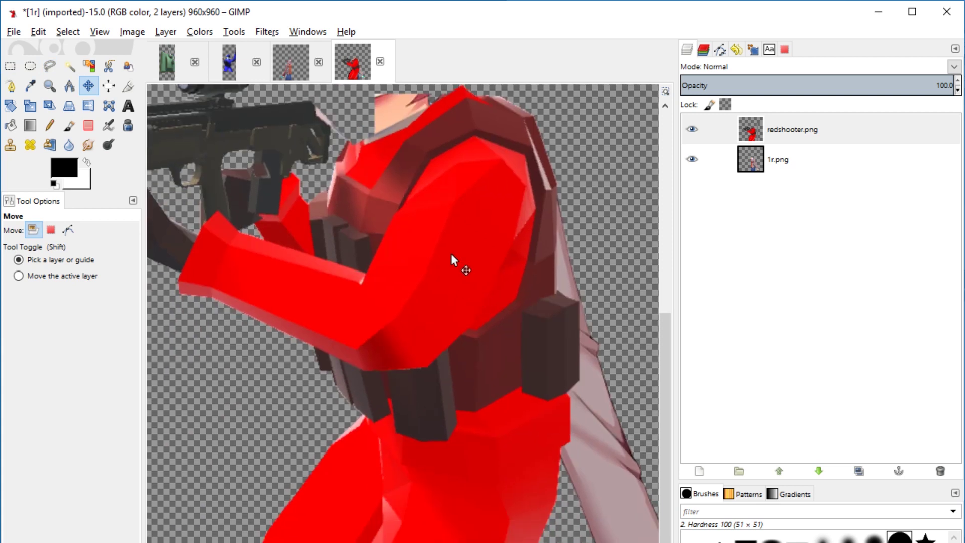
scroll(446, 246, "down", 3, "ctrl")
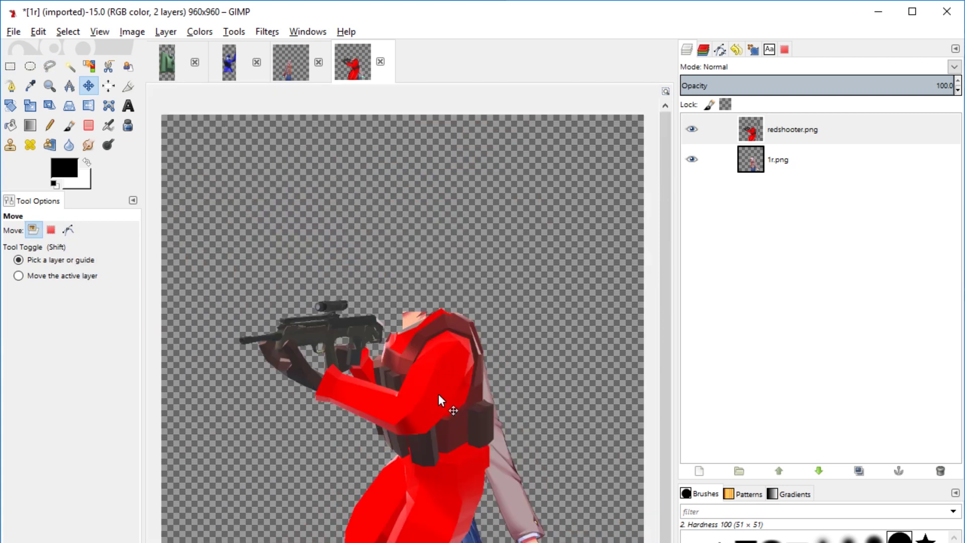
left_click_drag(439, 396, 439, 378)
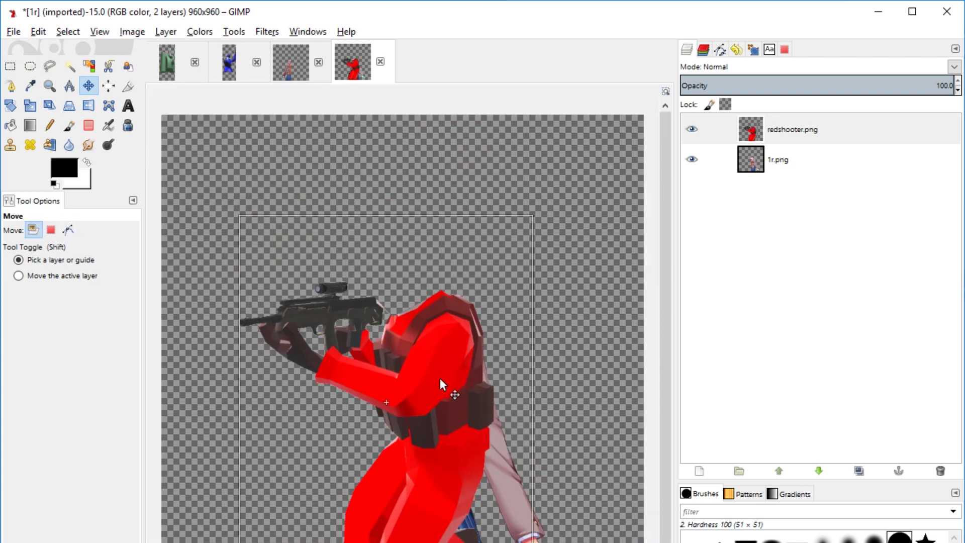
Select the left half of the 1r image with rectangle selections.
key("r")
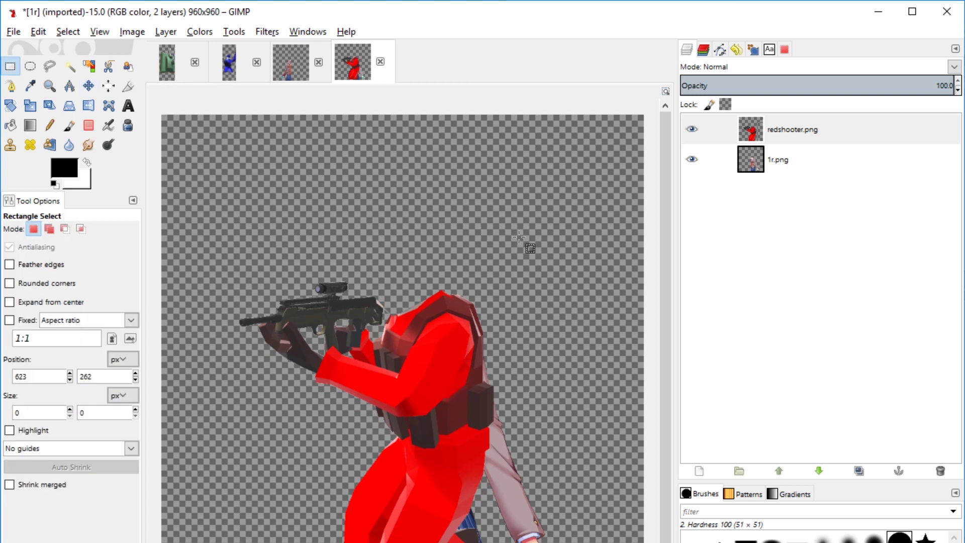
left_click(750, 159)
right_click(436, 324)
mouse_move(490, 413)
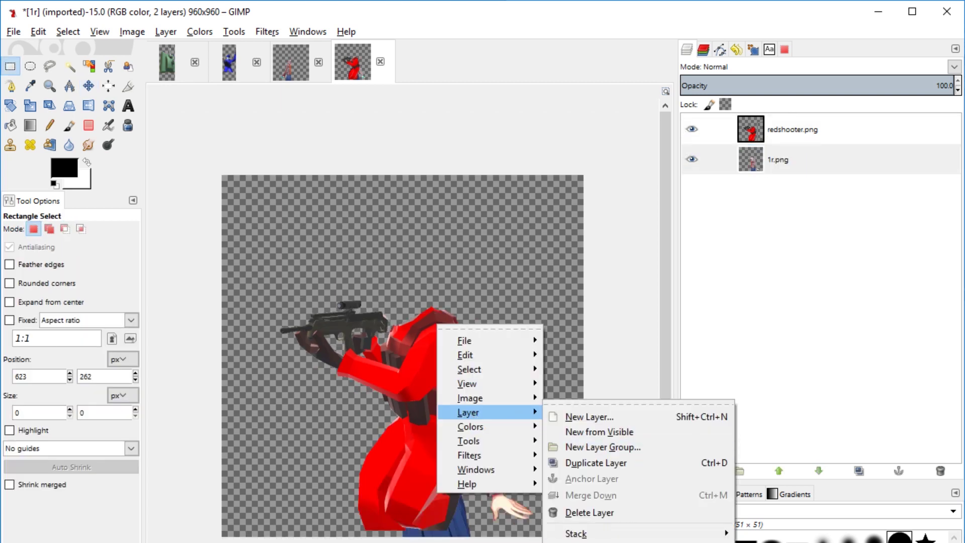
left_click(539, 540)
mouse_move(240, 486)
left_mouse_down()
mouse_move(402, 214)
mouse_move(421, 216)
left_mouse_up()
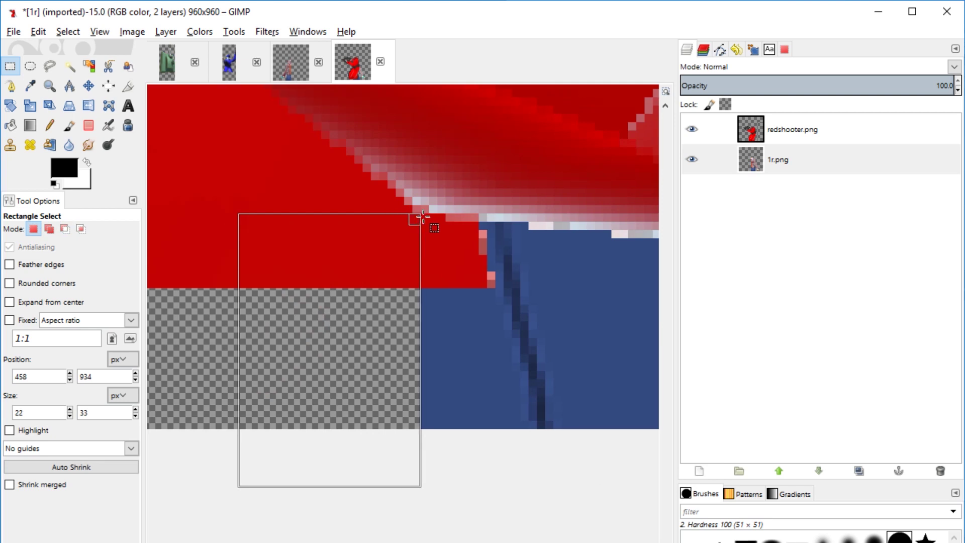
scroll(447, 292, "down", 10)
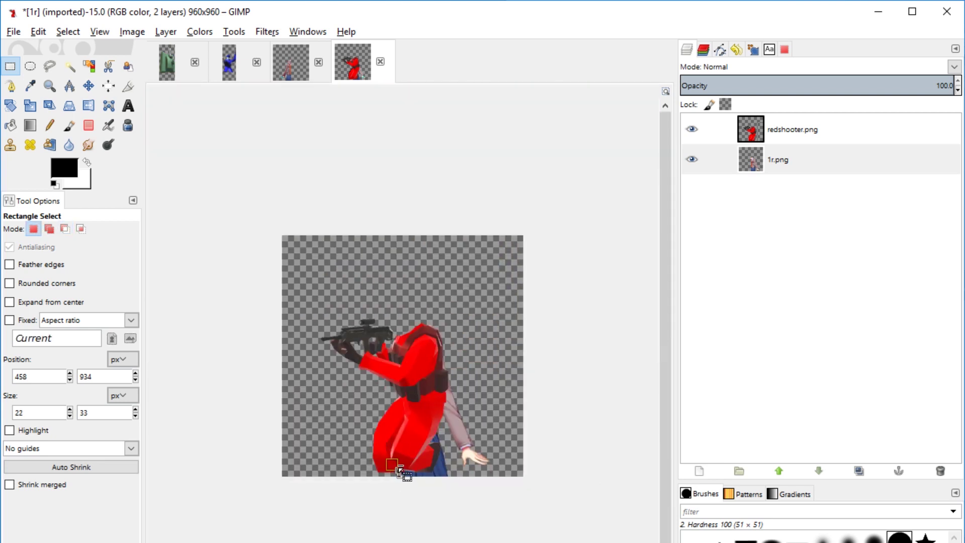
left_click_drag(394, 466, 237, 162)
left_click_drag(479, 221, 541, 272)
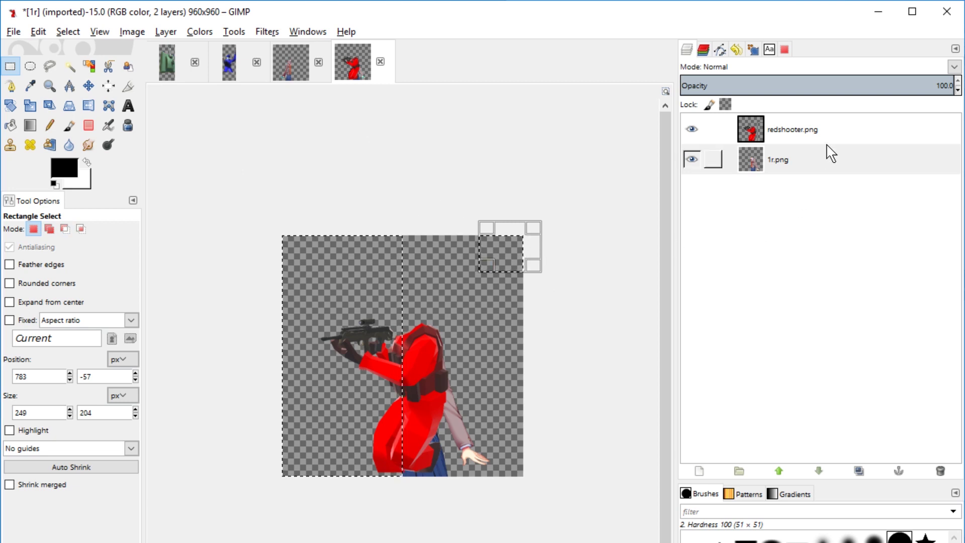
Cut the gun and rifle arm from the redshooter.png layer.
left_click(808, 131)
key("Delete")
right_click(476, 295)
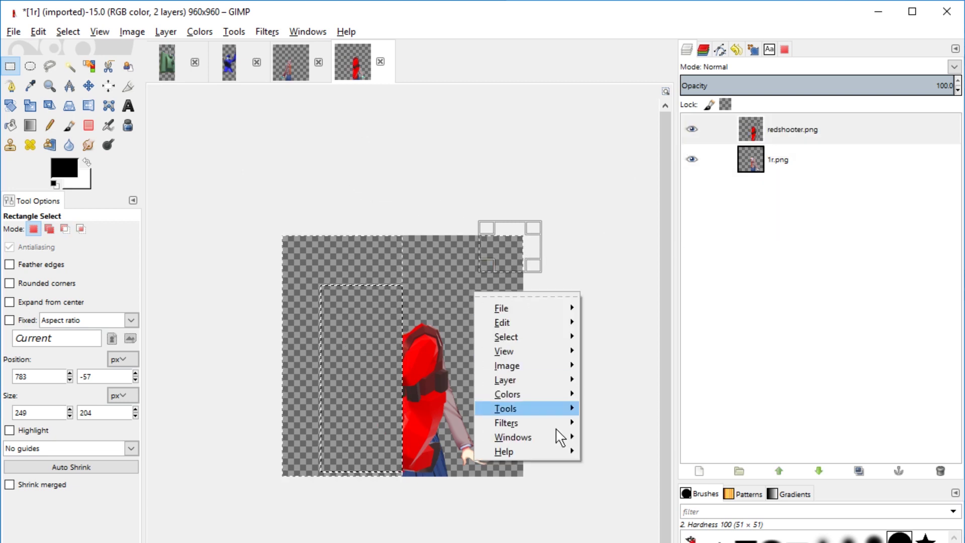
left_click(329, 324)
key("ctrl+z")
right_click(423, 312)
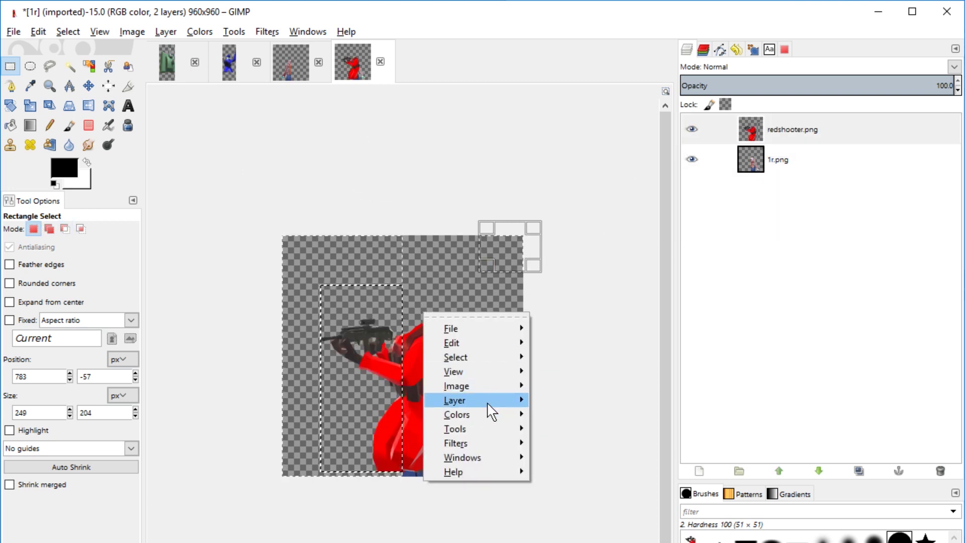
mouse_move(490, 400)
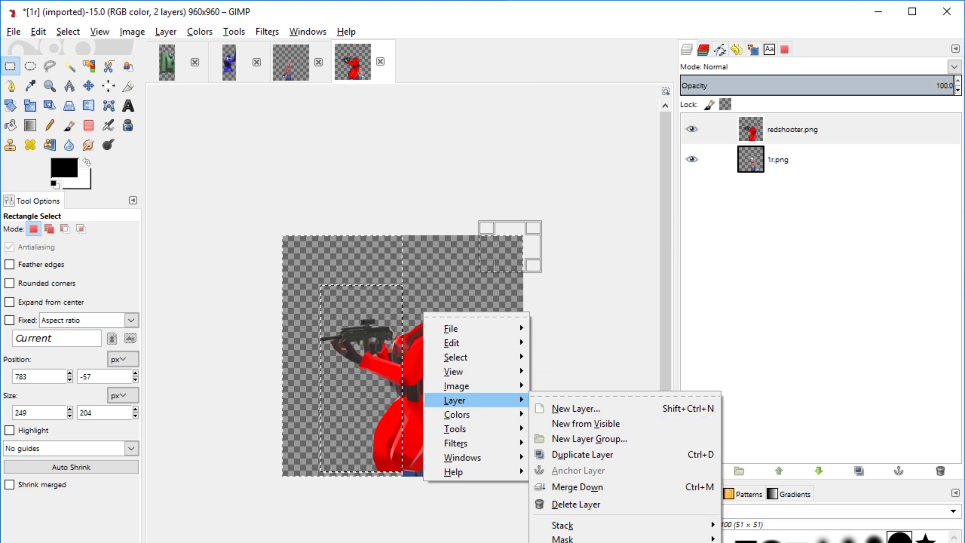
key("Escape")
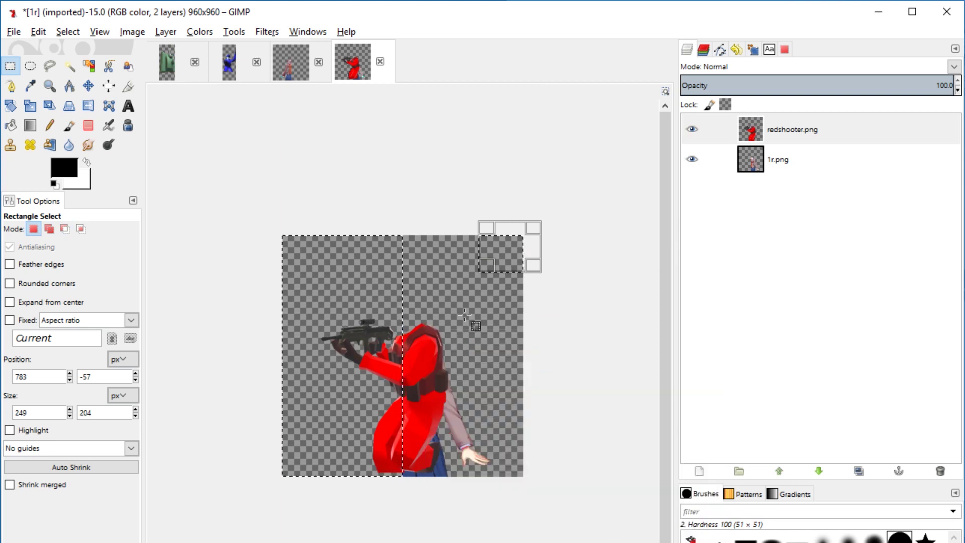
key("ctrl+x")
Paste the gun arm into 1l as its own new layer.
left_click(303, 65)
key("ctrl+v")
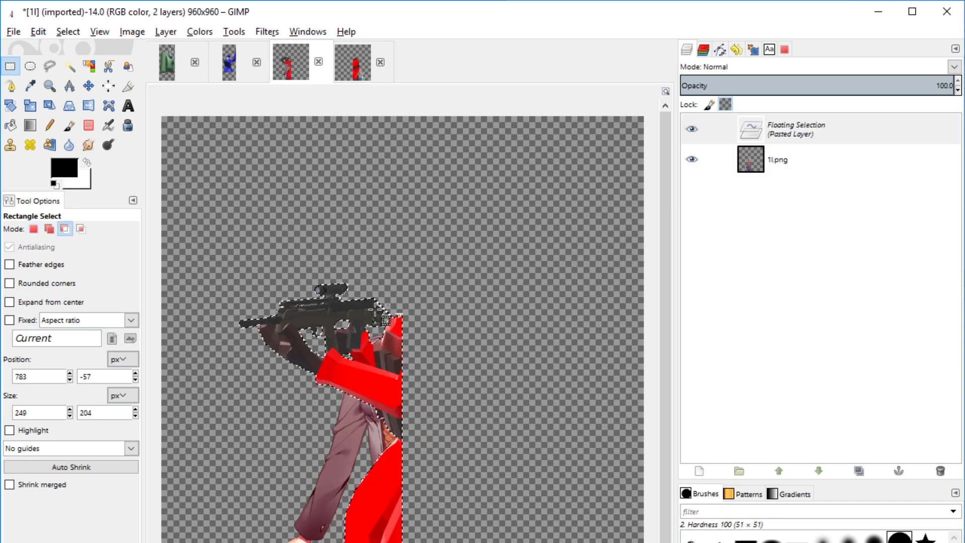
scroll(372, 310, "down", 1)
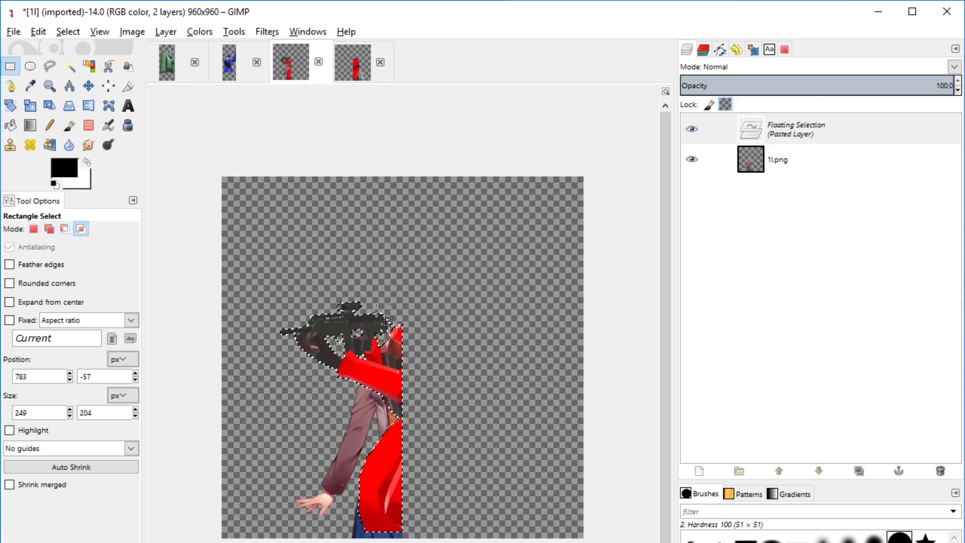
key("shift+ctrl+n")
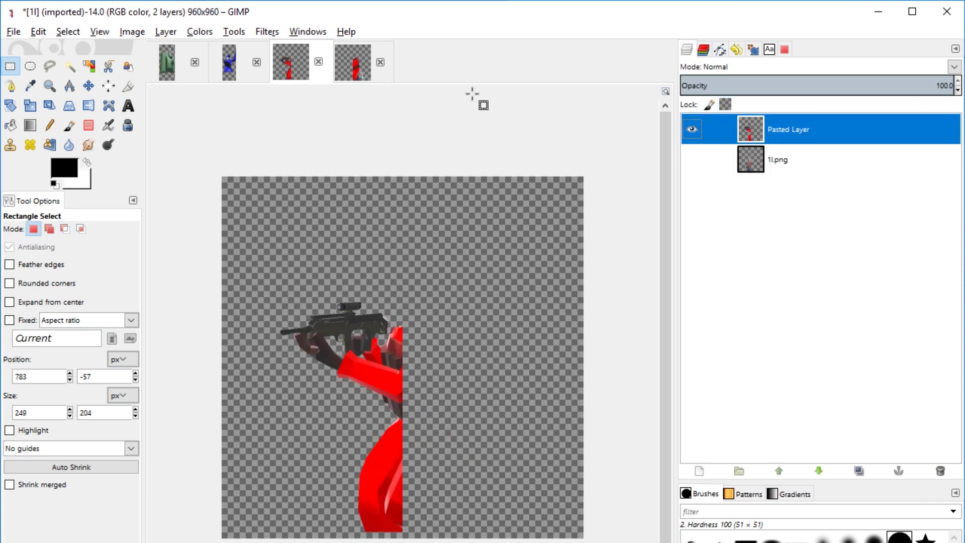
Hide the original 1r.png artwork layer and export over 1r.png.
left_click(346, 69)
left_click(693, 160)
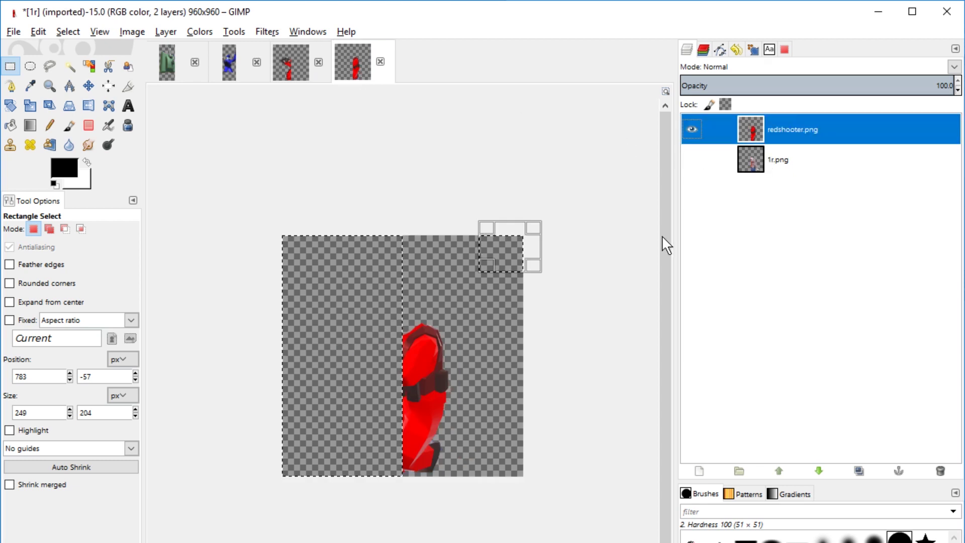
key("shift+ctrl+e")
key("Return")
key("Return")
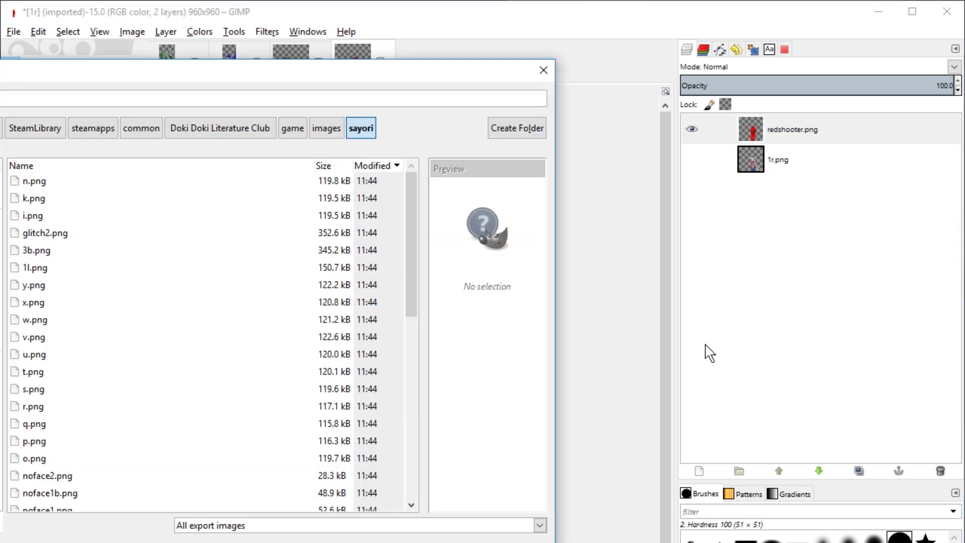
Export the 1l image over the original 1l.png.
key("Return")
left_click(289, 76)
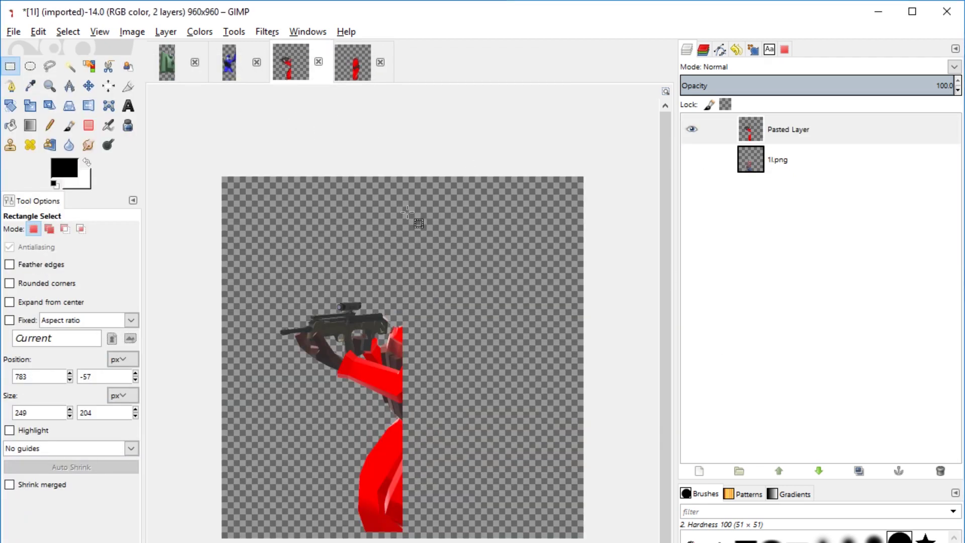
key("shift+ctrl+e")
key("Return")
key("Return")
key("Return")
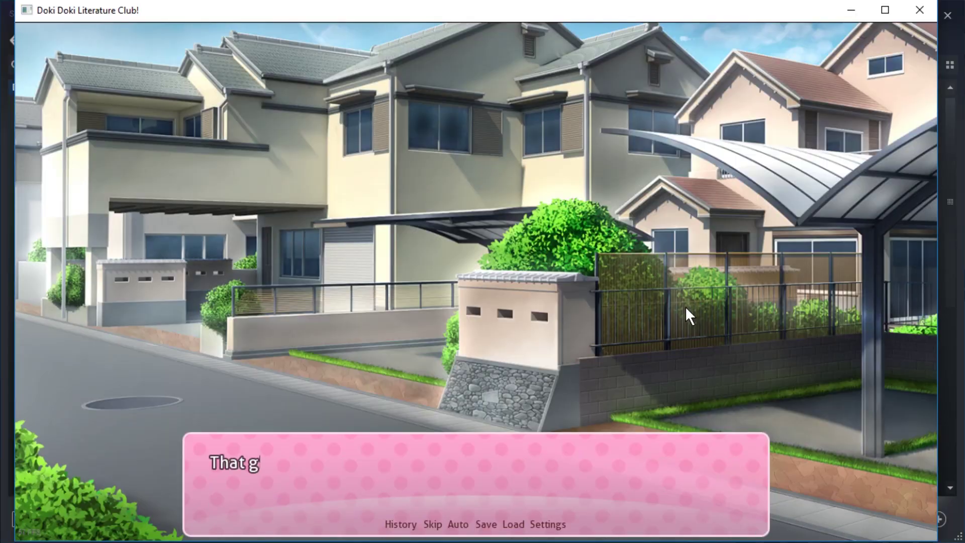
Advance the game dialogue until Sayori appears.
left_click(686, 307)
left_click(686, 306)
left_click(686, 308)
left_click(686, 308)
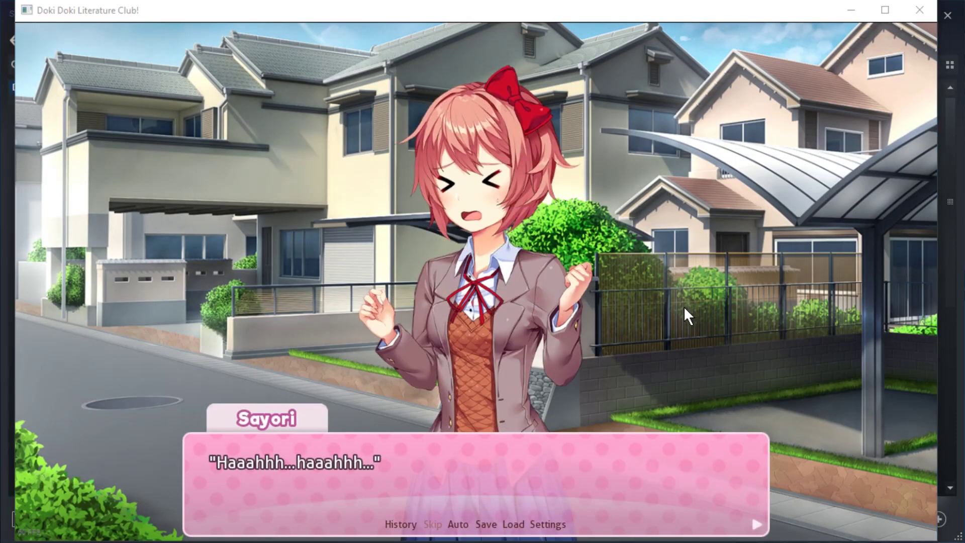
key("alt+Tab")
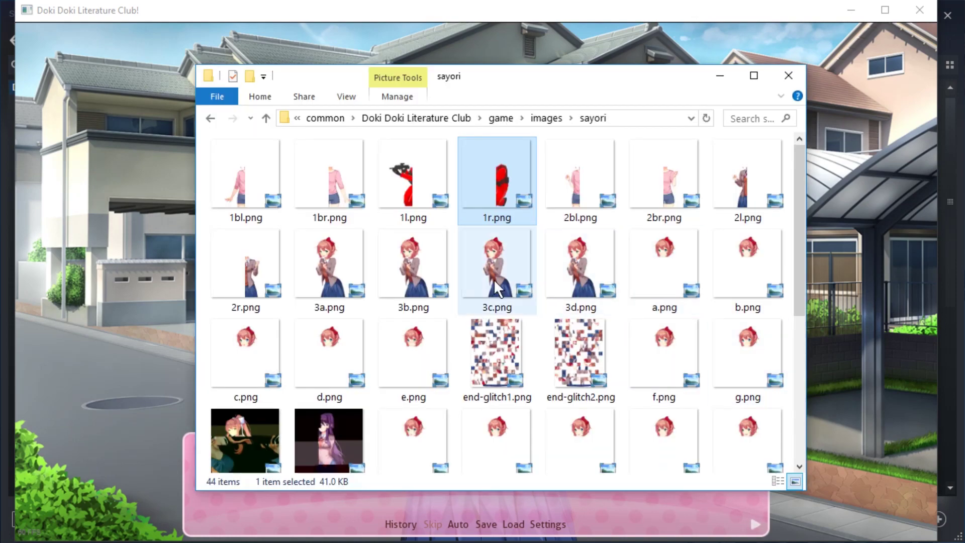
View 2l.png and compare the sprite halves in the image viewer.
double_click(758, 181)
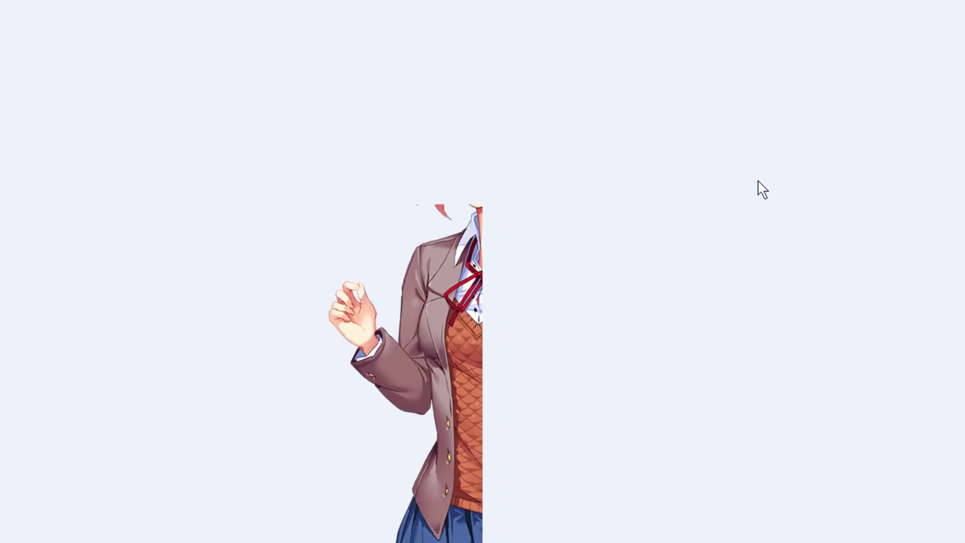
key("Left")
key("Right")
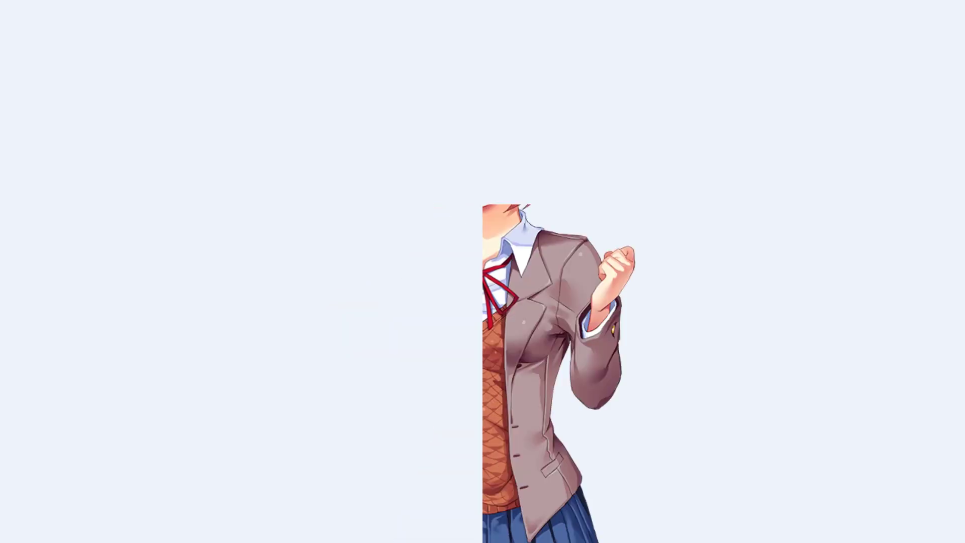
key("Escape")
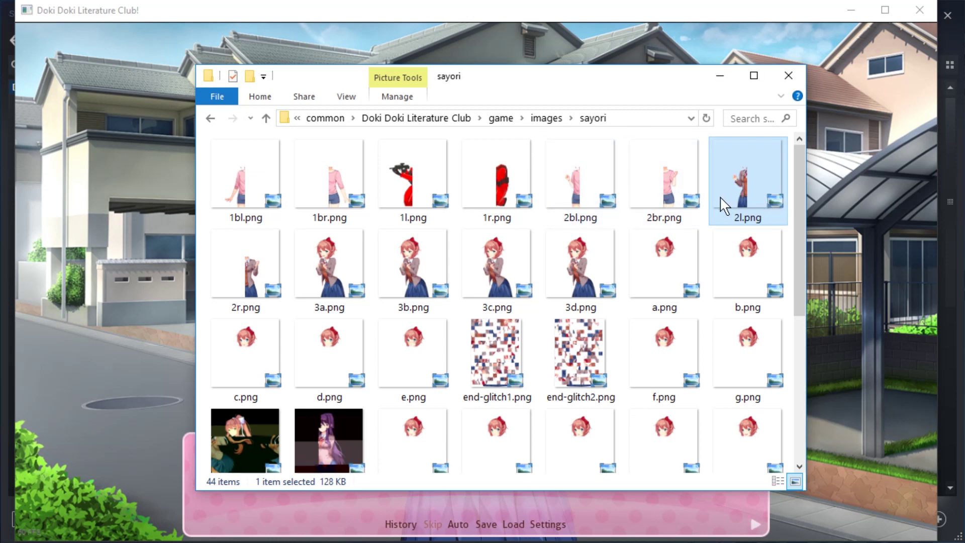
Rename 2l.png and 2r.png to 2lx.png and 2rx.png.
left_click(770, 212)
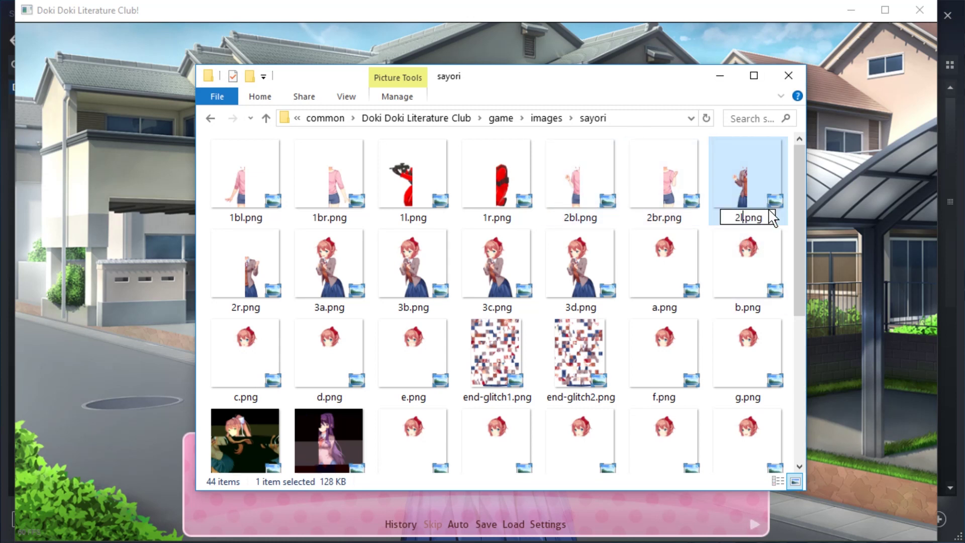
left_click(284, 299)
key("F2")
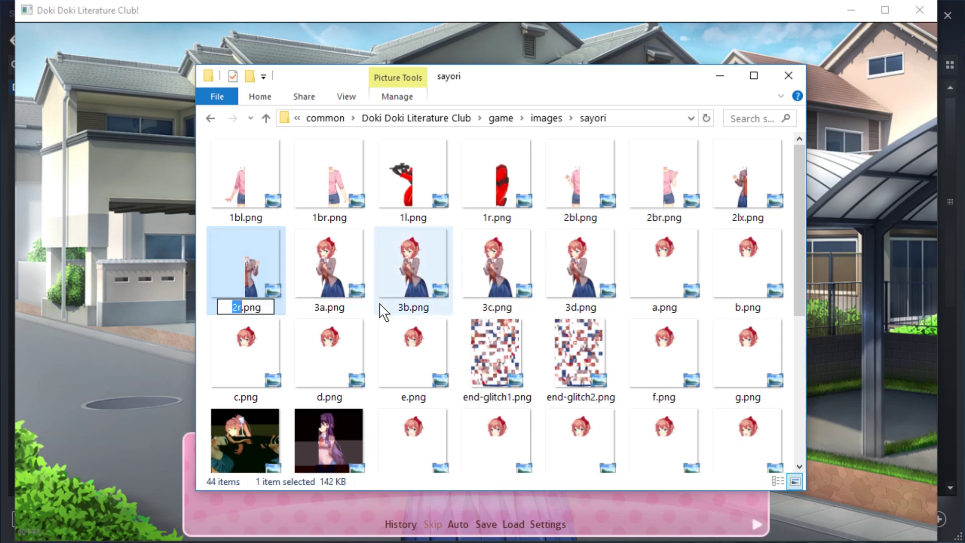
key("Return")
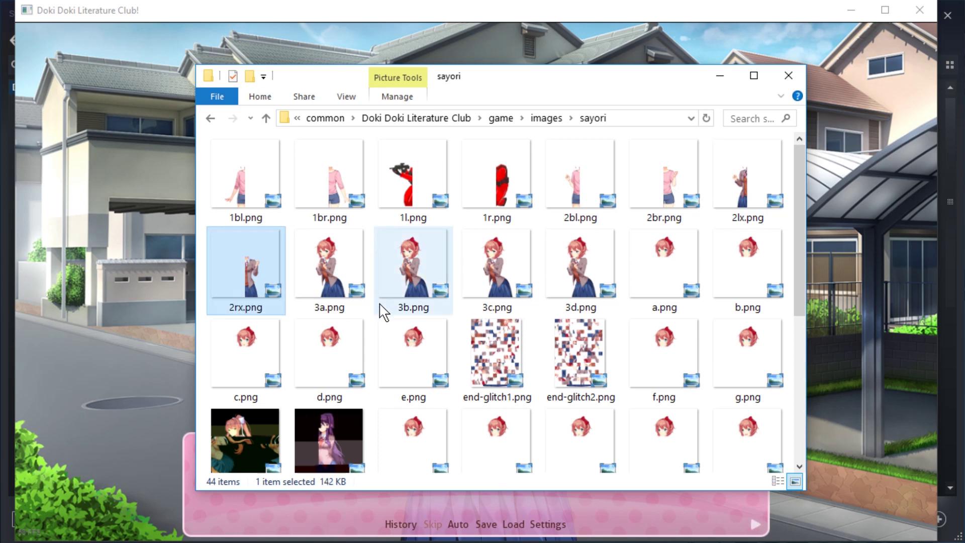
Duplicate the red soldier pieces 1l.png and 1r.png.
left_click(410, 196)
left_click(493, 197, "ctrl")
key("ctrl+c")
key("ctrl+v")
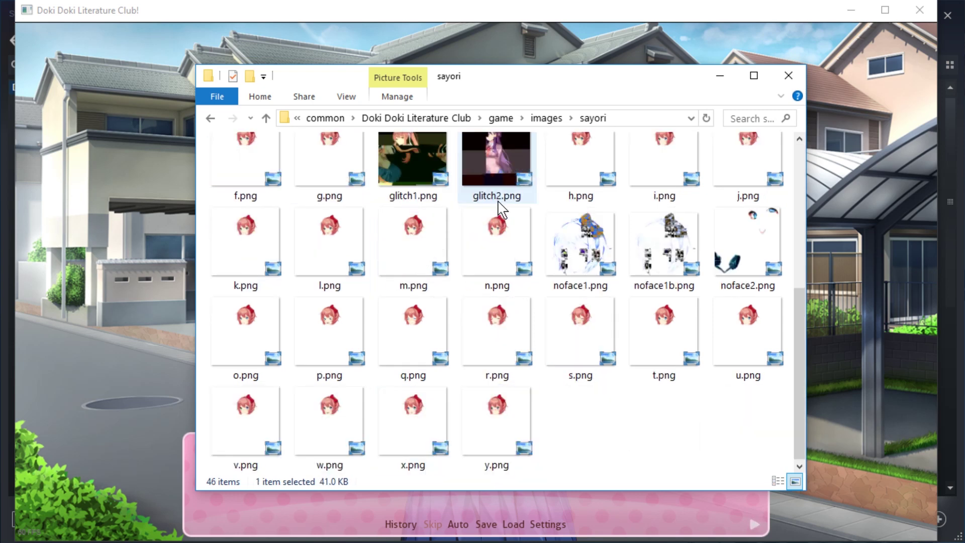
Rename the two copies to 2l.png and 2r.png.
left_click(441, 213)
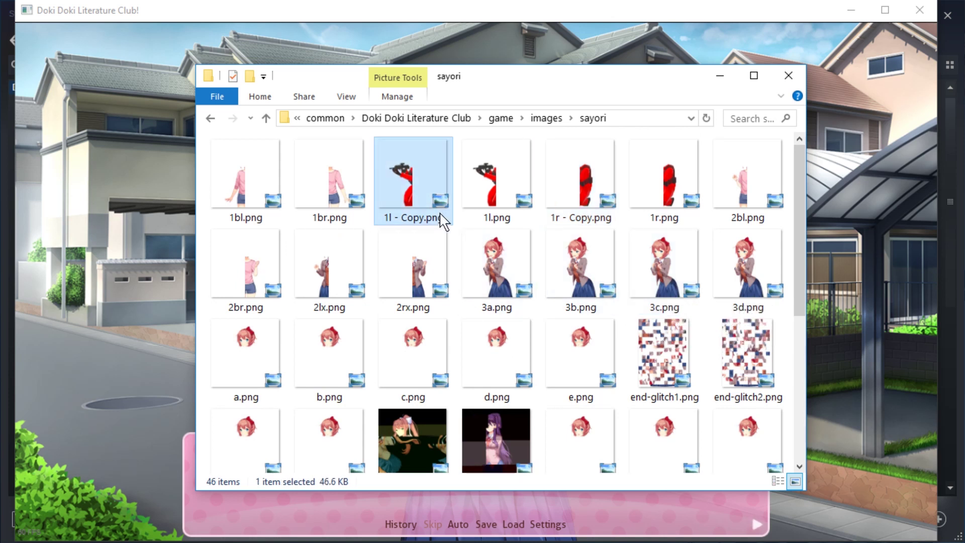
key("F2")
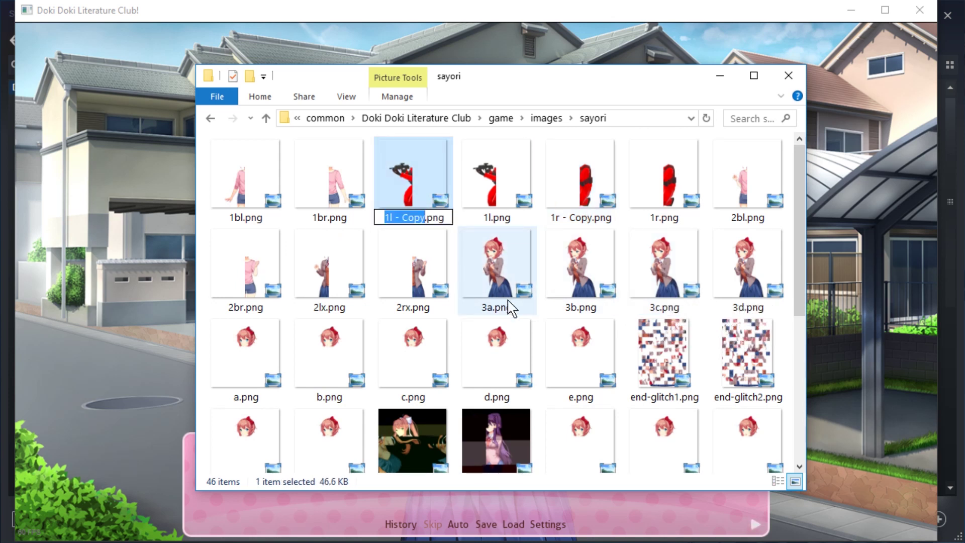
type("2l")
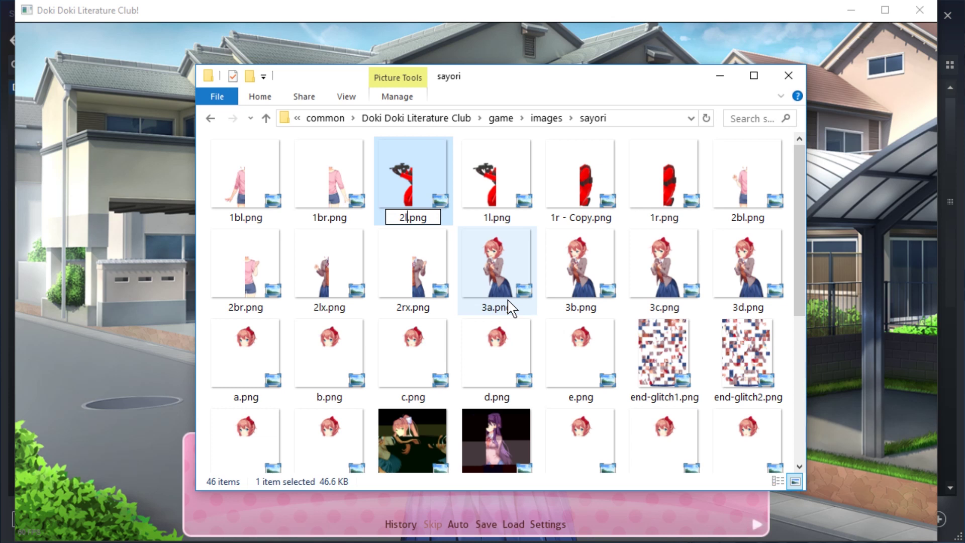
key("Return")
key("Right")
key("Up")
key("Right")
key("Right")
key("F2")
type("2")
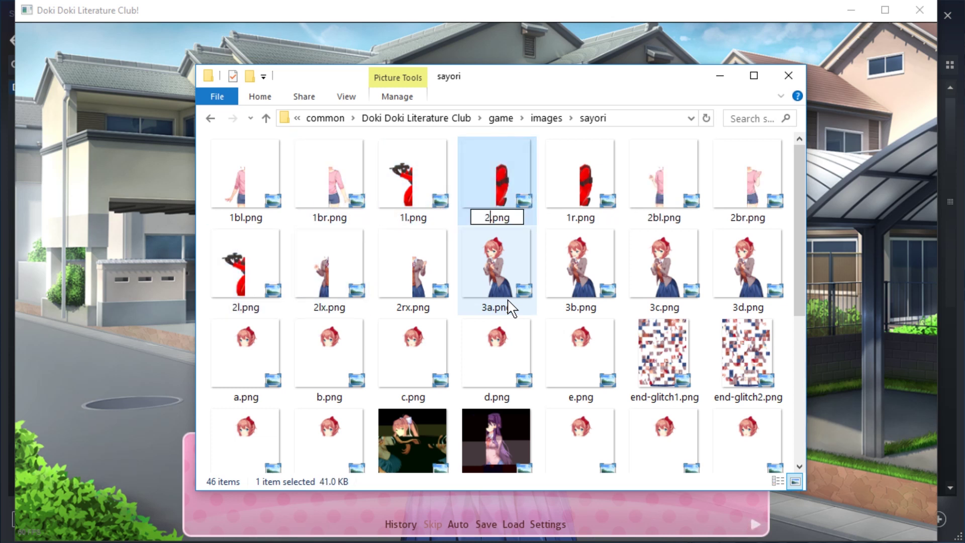
type("r")
key("Return")
Return to the game and advance the street dialogue until Sayori's red soldier sprite appears.
left_click(615, 6)
left_click(575, 158)
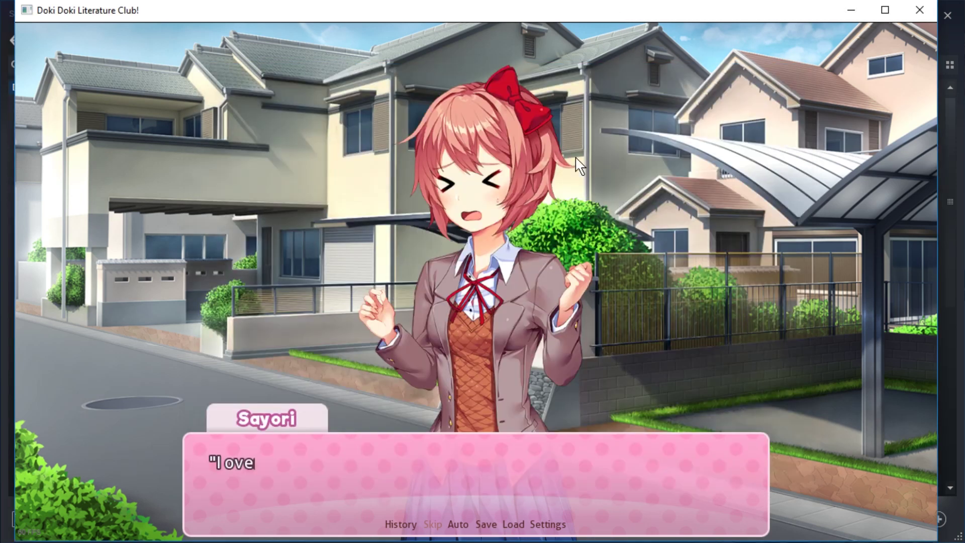
left_click(569, 274)
left_click(569, 274)
left_click(569, 274)
left_click(569, 274)
left_click(569, 274)
left_click(569, 274)
left_click(569, 274)
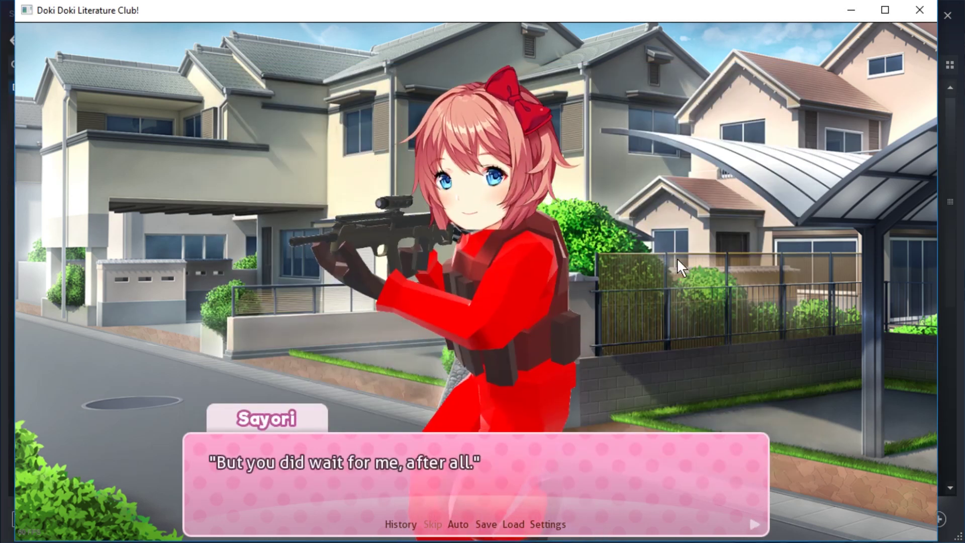
Preview the 3a.png pose image full size in the sayori images folder, then return to the game.
key("alt+Tab")
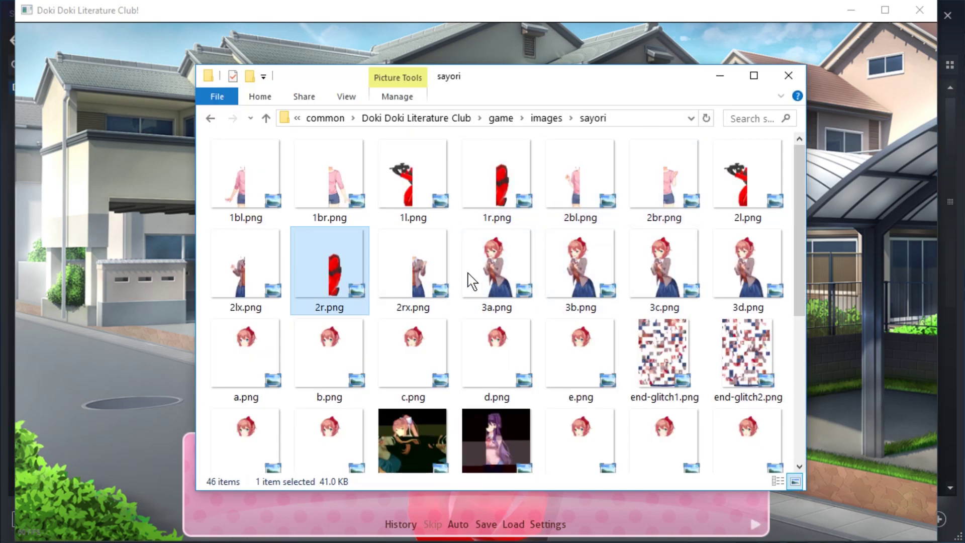
left_click(514, 278)
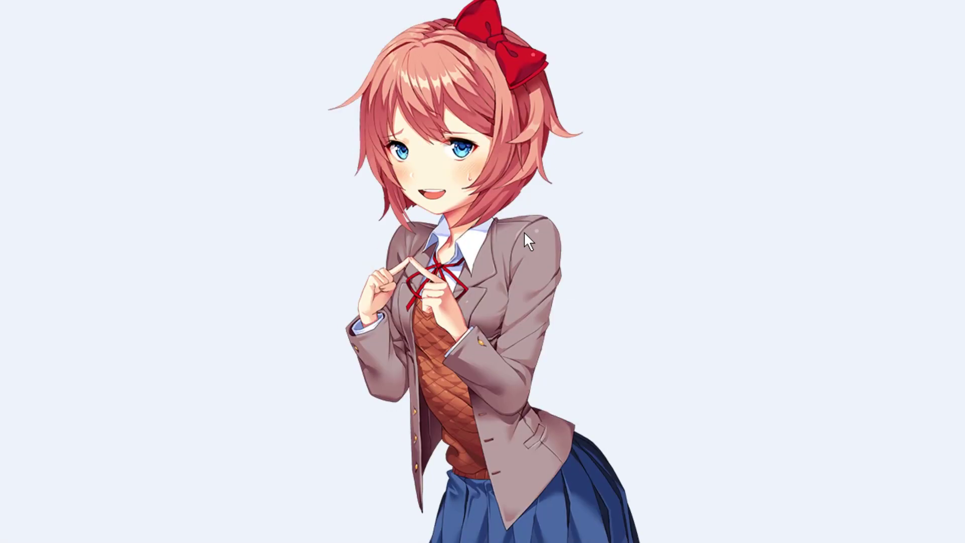
key("Right")
key("Right")
key("Right")
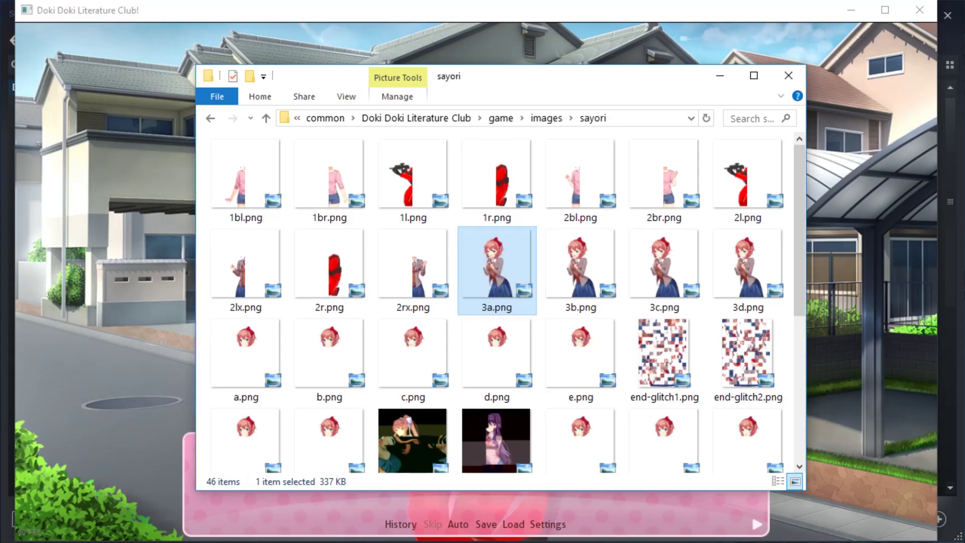
left_click(903, 270)
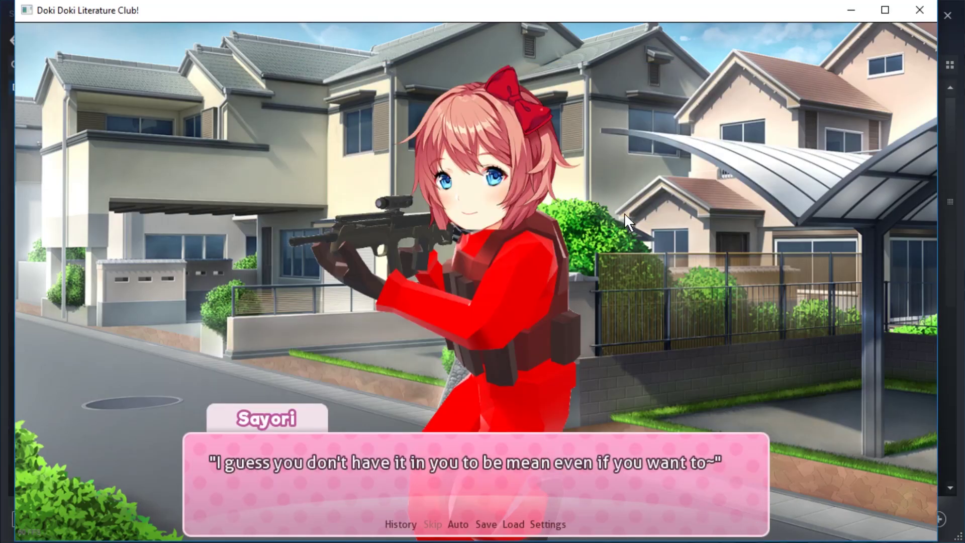
Continue the street conversation through Sayori's club question in her soldier pose.
left_click(624, 212)
left_click(625, 213)
left_click(625, 213)
left_click(624, 213)
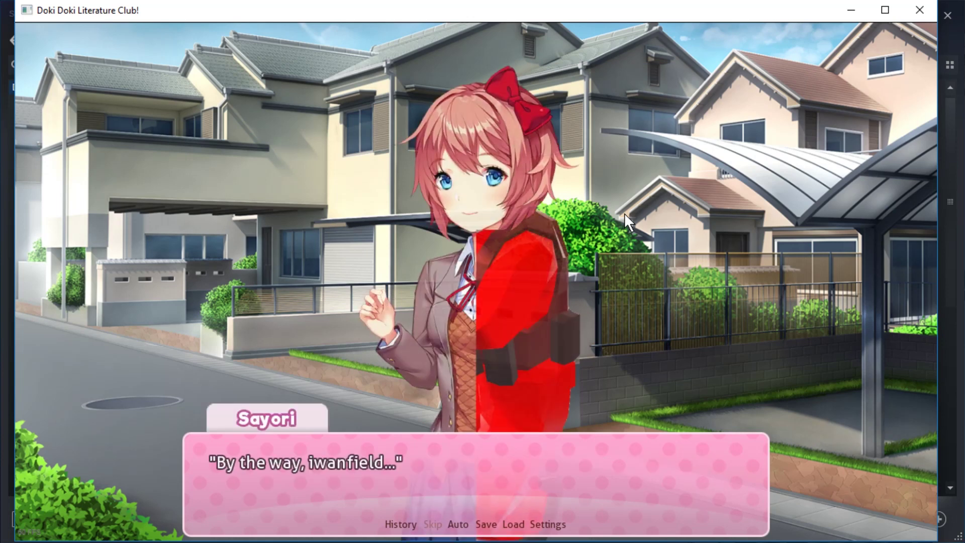
left_click(624, 212)
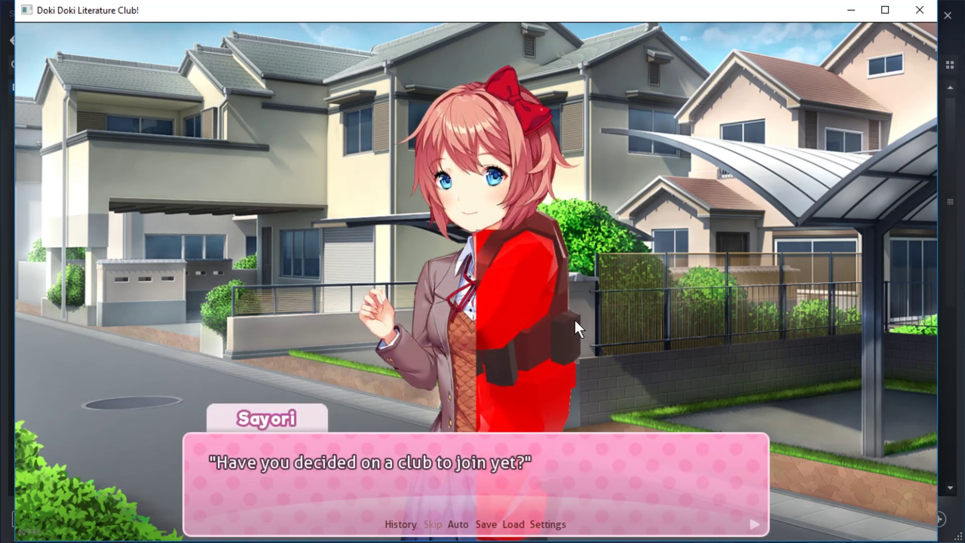
left_click(729, 293)
left_click(719, 295)
left_click(714, 296)
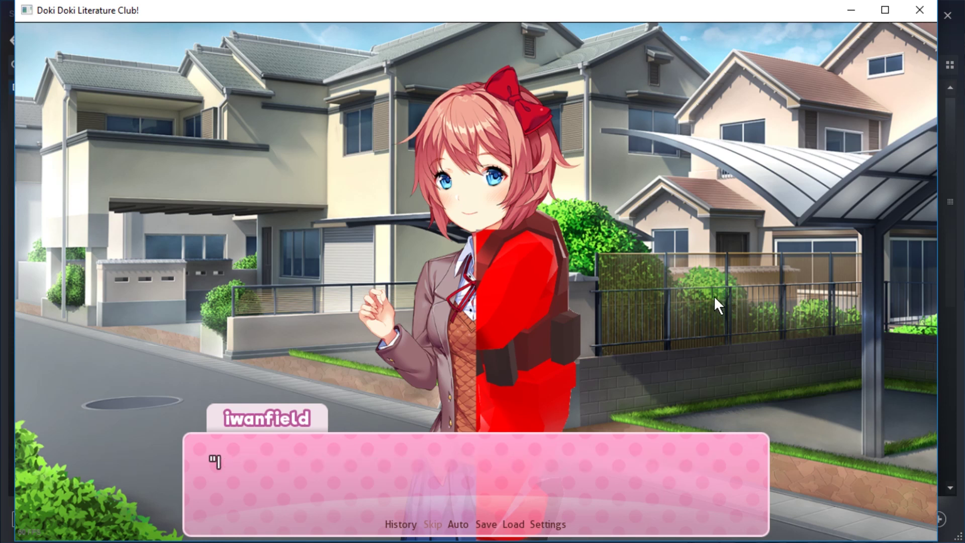
left_click(704, 296)
left_click(697, 296)
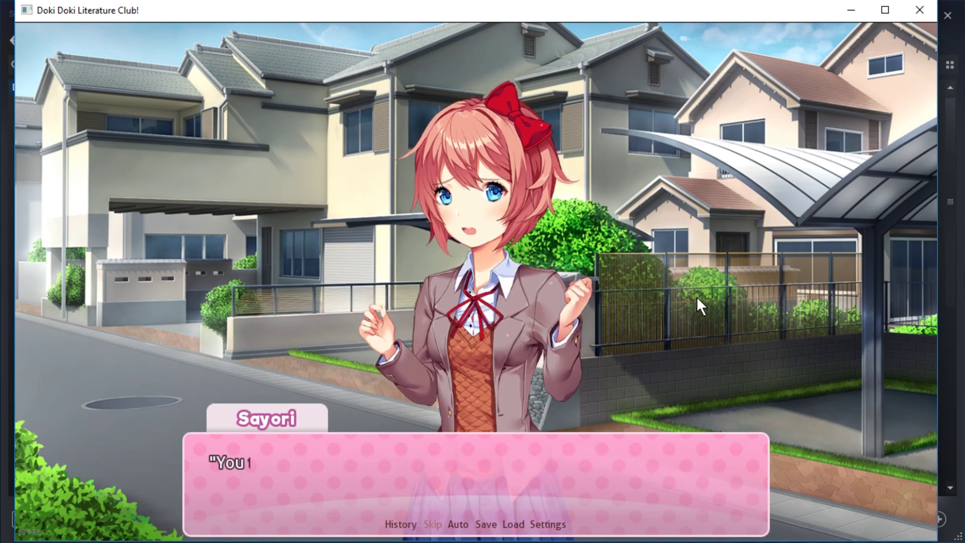
left_click(696, 295)
left_click(697, 295)
Finish the remaining street lines until the scene fades to black.
left_click(748, 277)
left_click(745, 274)
left_click(744, 273)
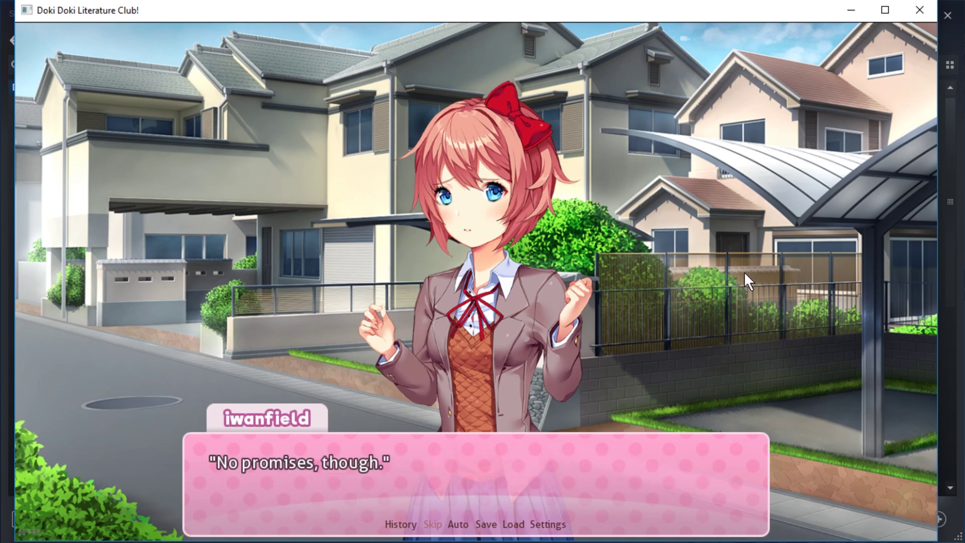
left_click(742, 277)
left_click(742, 276)
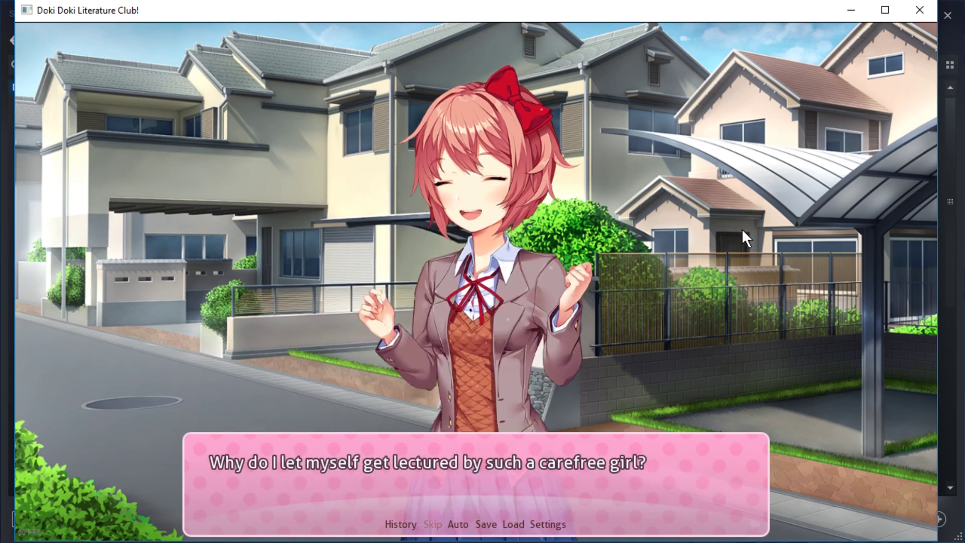
left_click(729, 228)
left_click(727, 225)
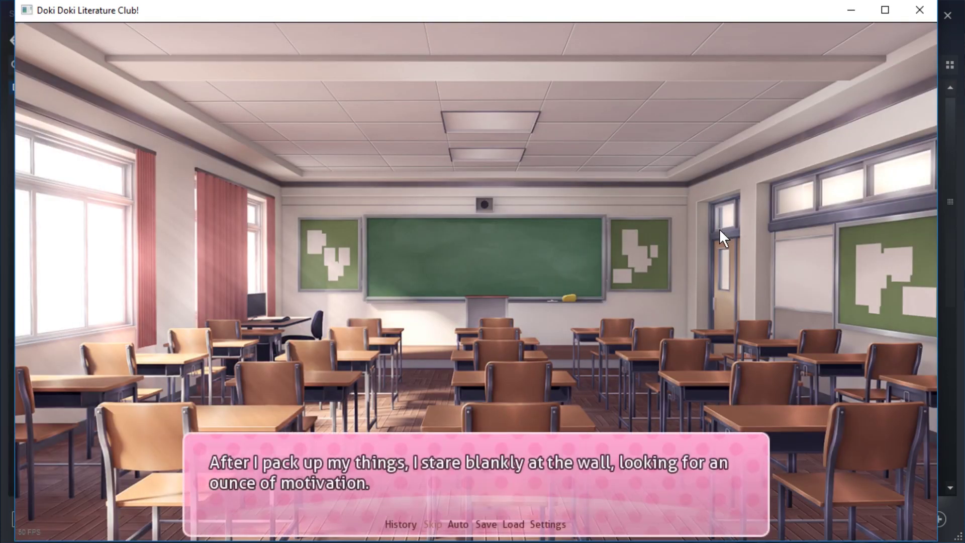
Advance into the classroom scene and through its opening lines.
left_click(718, 228)
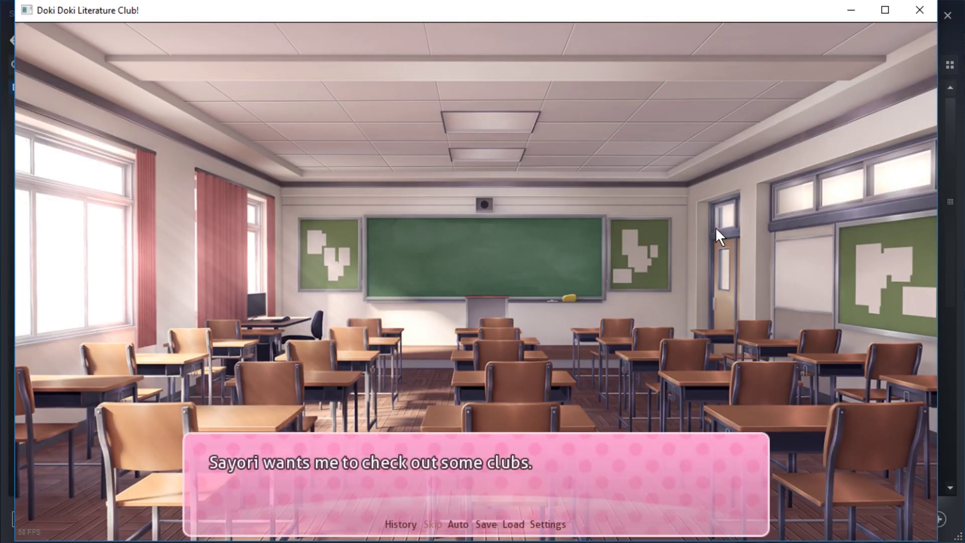
left_click(714, 226)
left_click(713, 225)
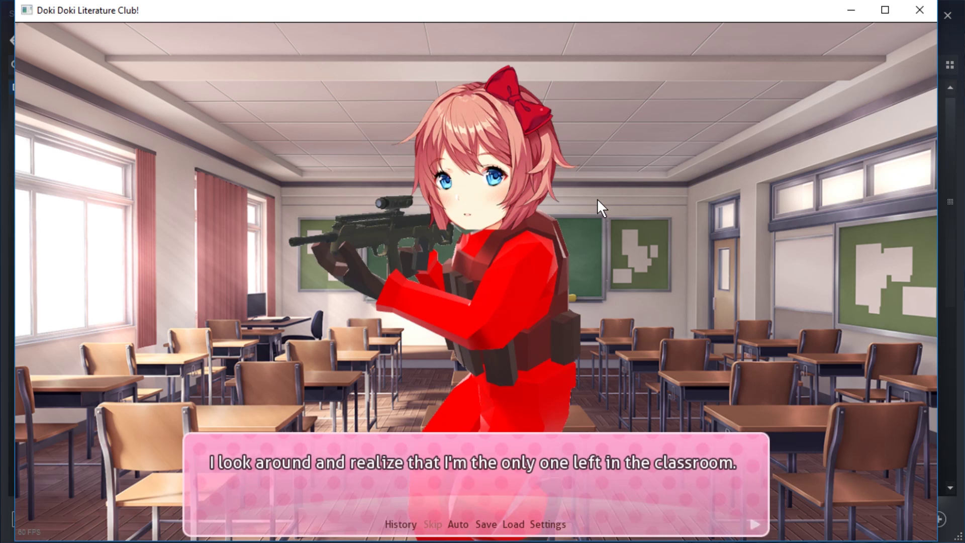
left_click(652, 211)
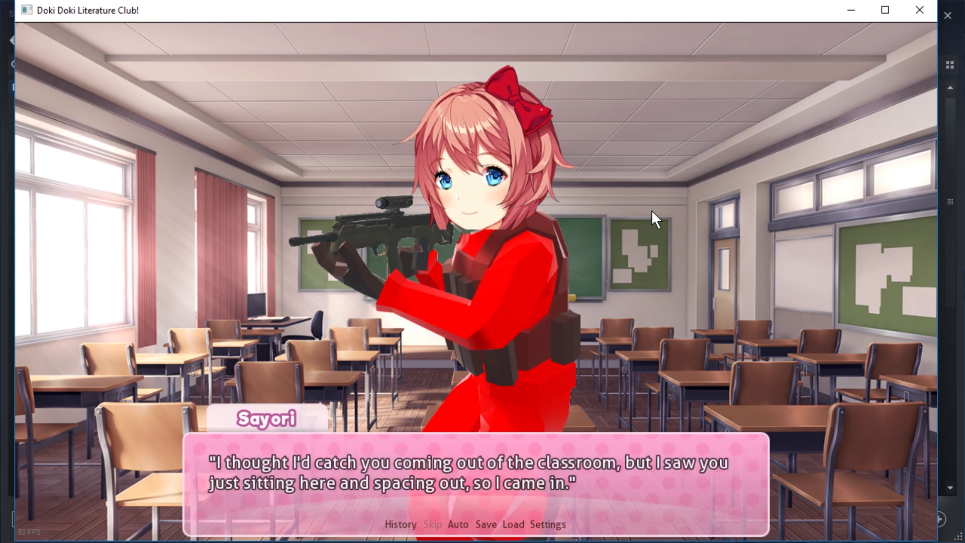
left_click(652, 211)
left_click(652, 209)
left_click(652, 209)
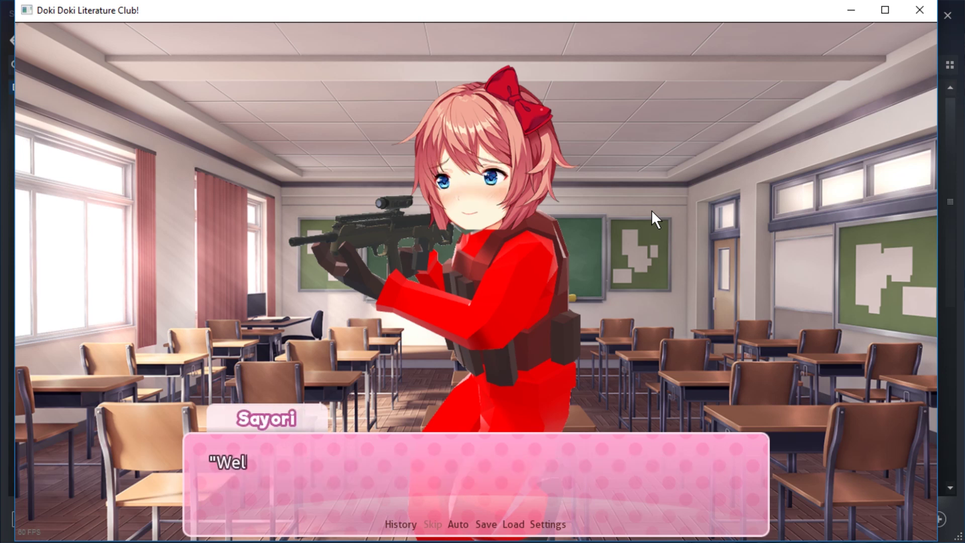
left_click(651, 210)
left_click(651, 209)
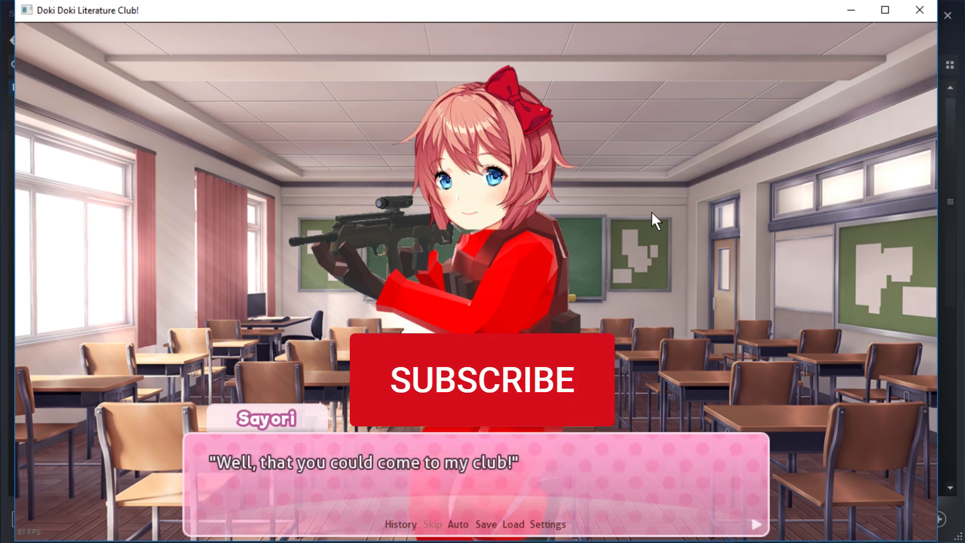
Continue the classroom dialogue until red-soldier Sayori invites the player to her club.
left_click(702, 224)
left_click(702, 224)
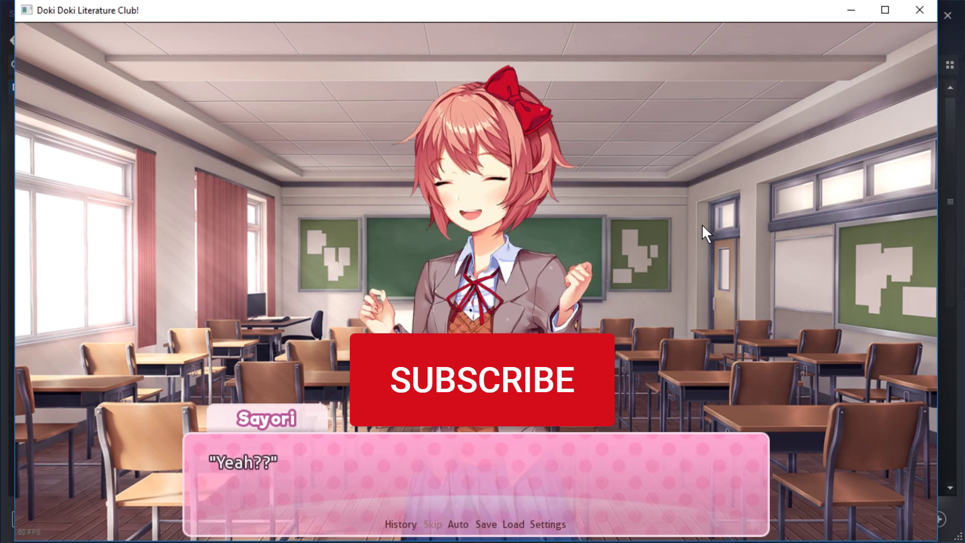
left_click(702, 224)
left_click(702, 224)
left_click(702, 224)
left_click(702, 224)
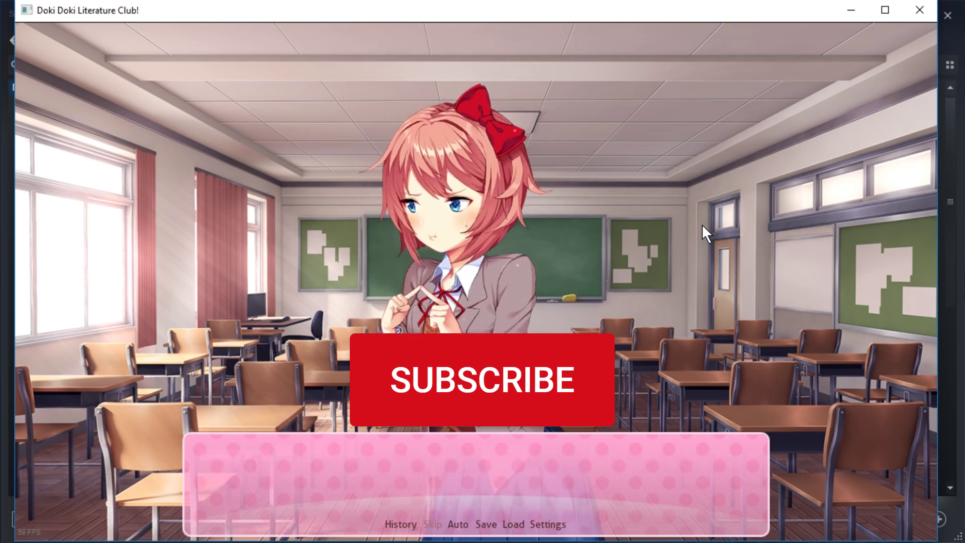
left_click(701, 225)
left_click(702, 224)
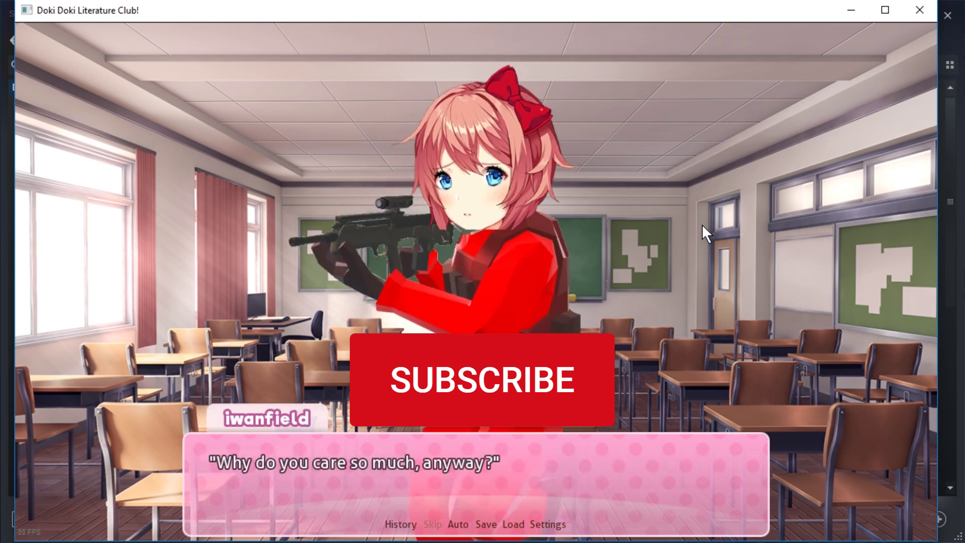